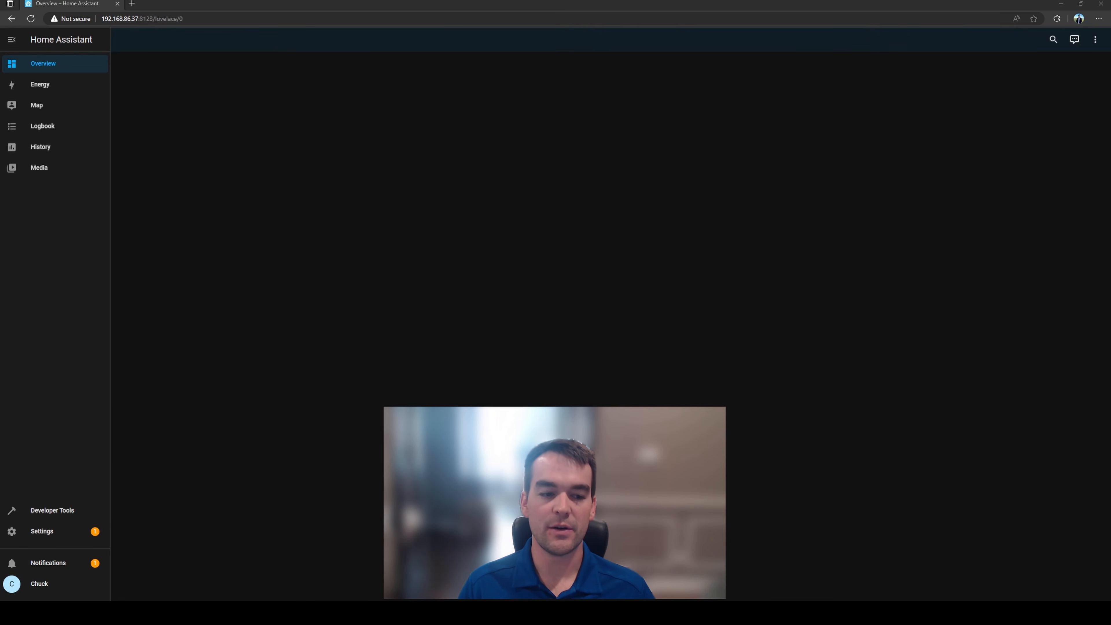
Step: Open the Add-on Store from the settings and install the official Mosquitto broker add-on
left_click(42, 531)
left_click(620, 263)
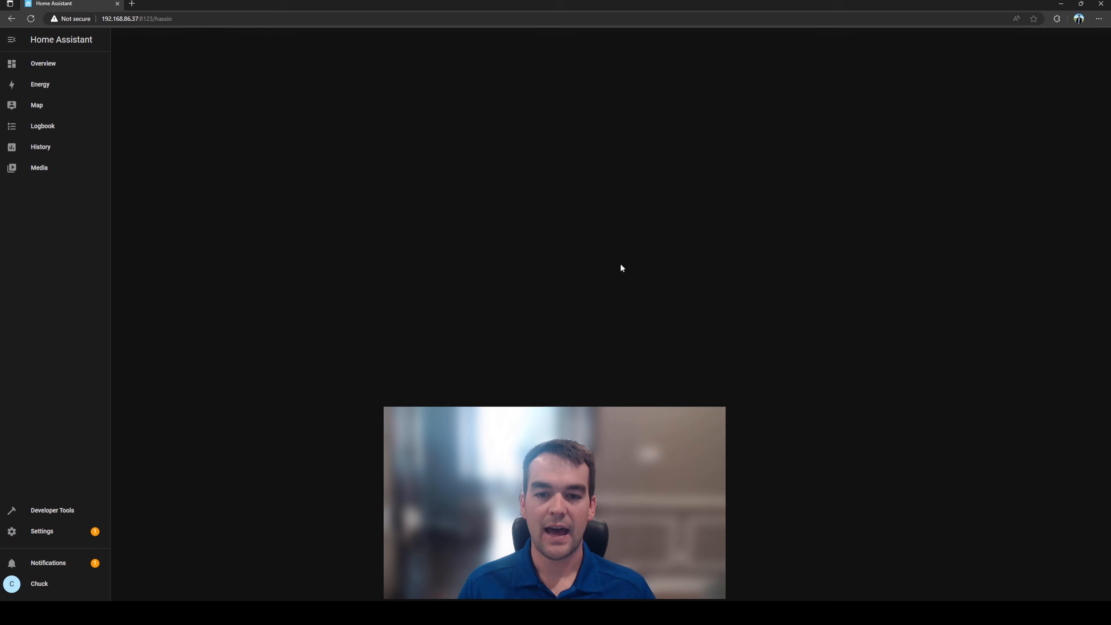
left_click(1084, 586)
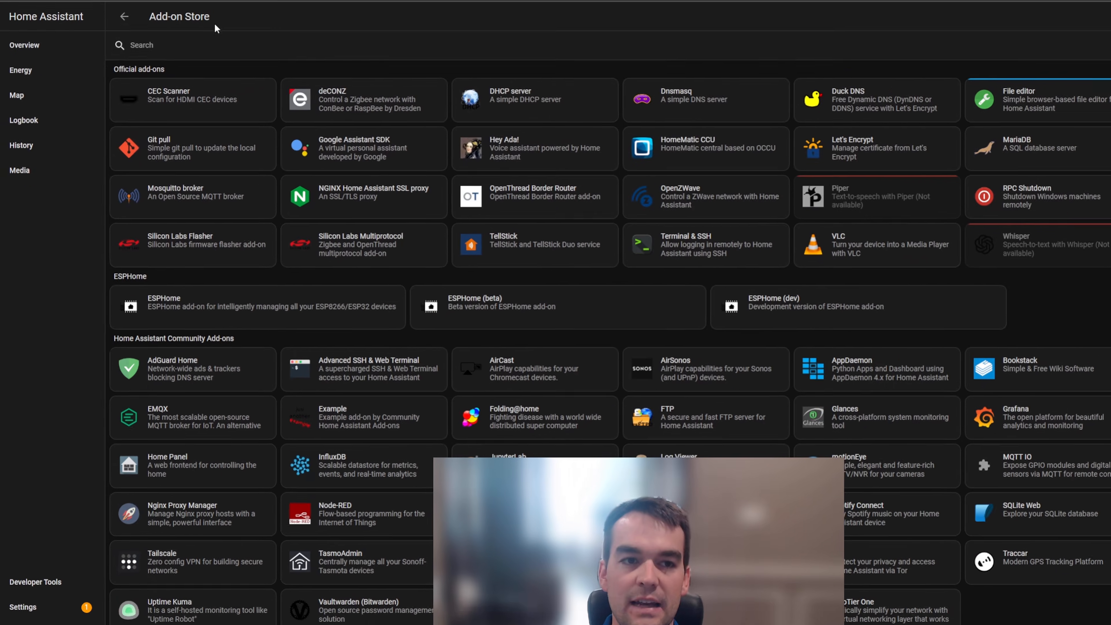
left_click(203, 65)
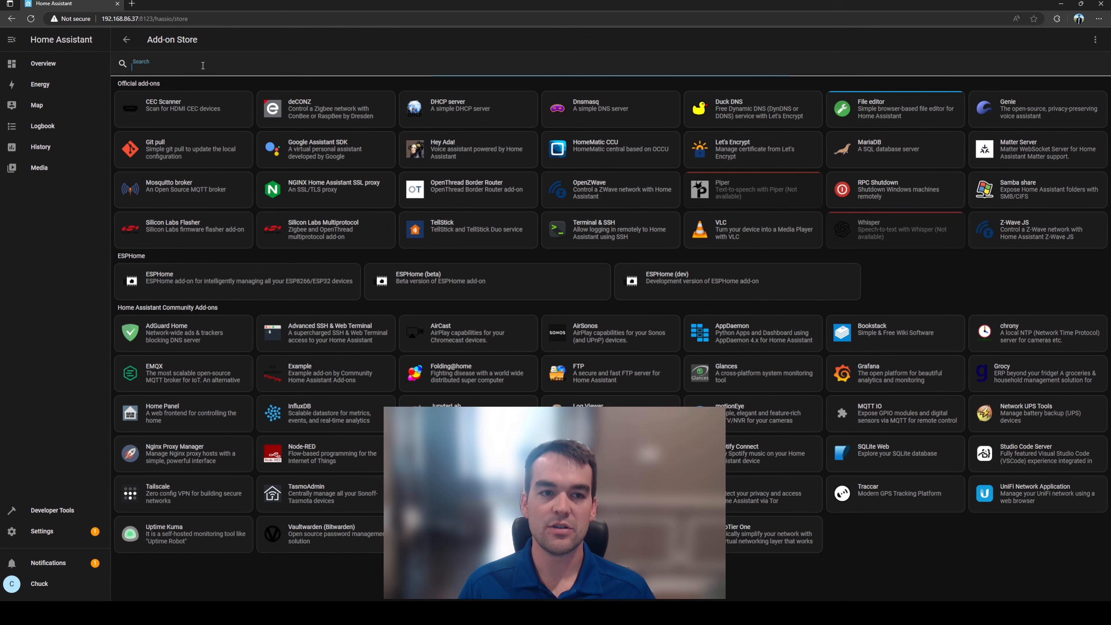
left_click(186, 193)
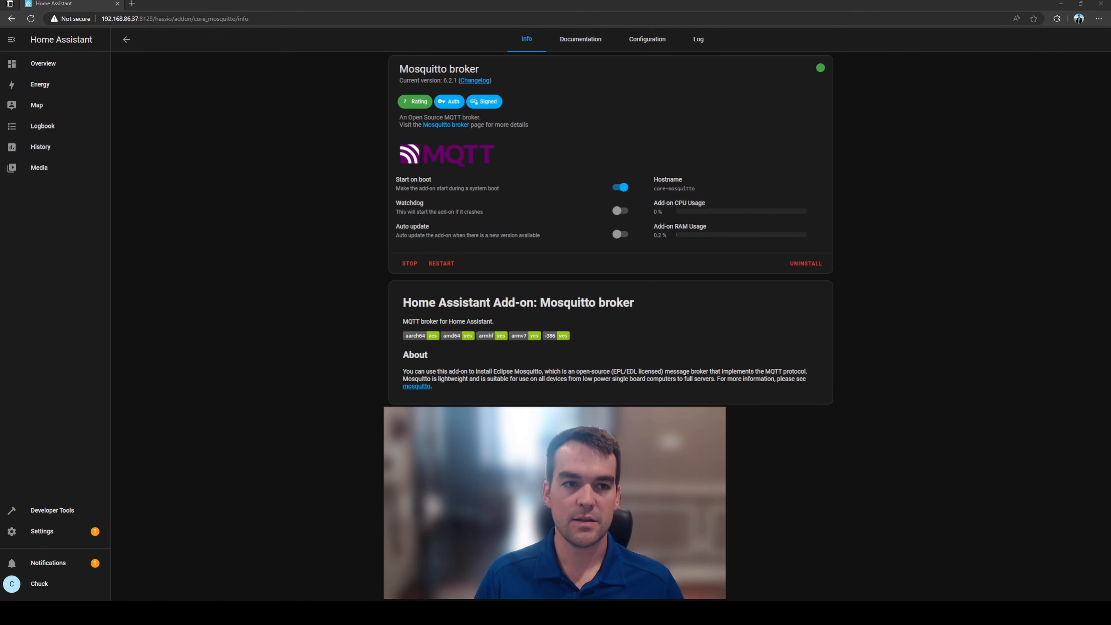
Step: Search the Add-on Store for zigbee2mqtt and open the add-on repositories manager
left_click(126, 40)
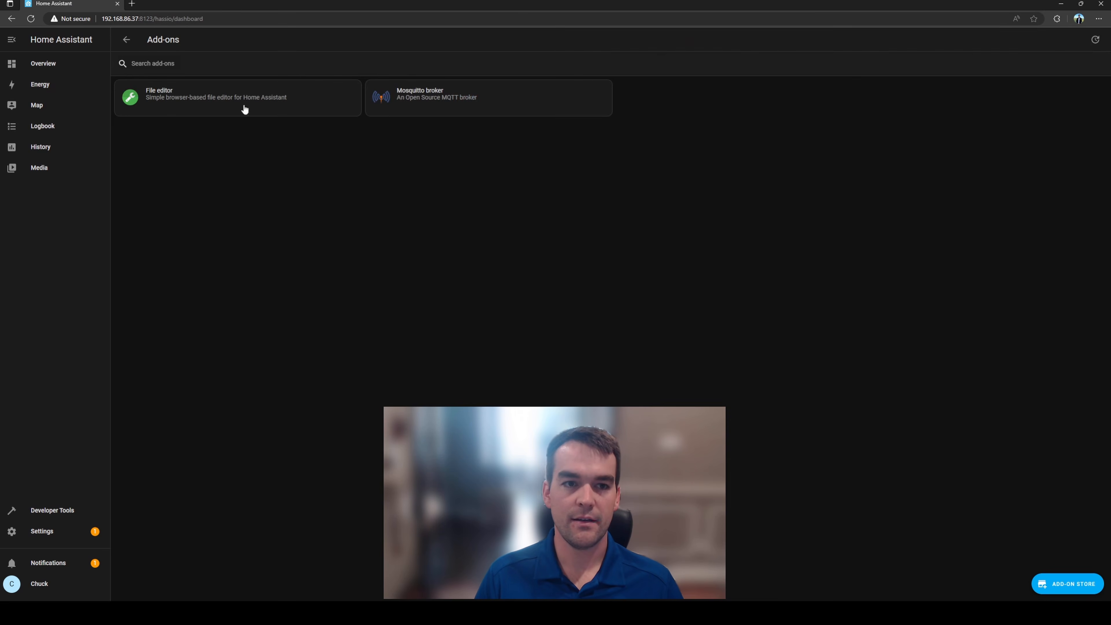
left_click(1068, 591)
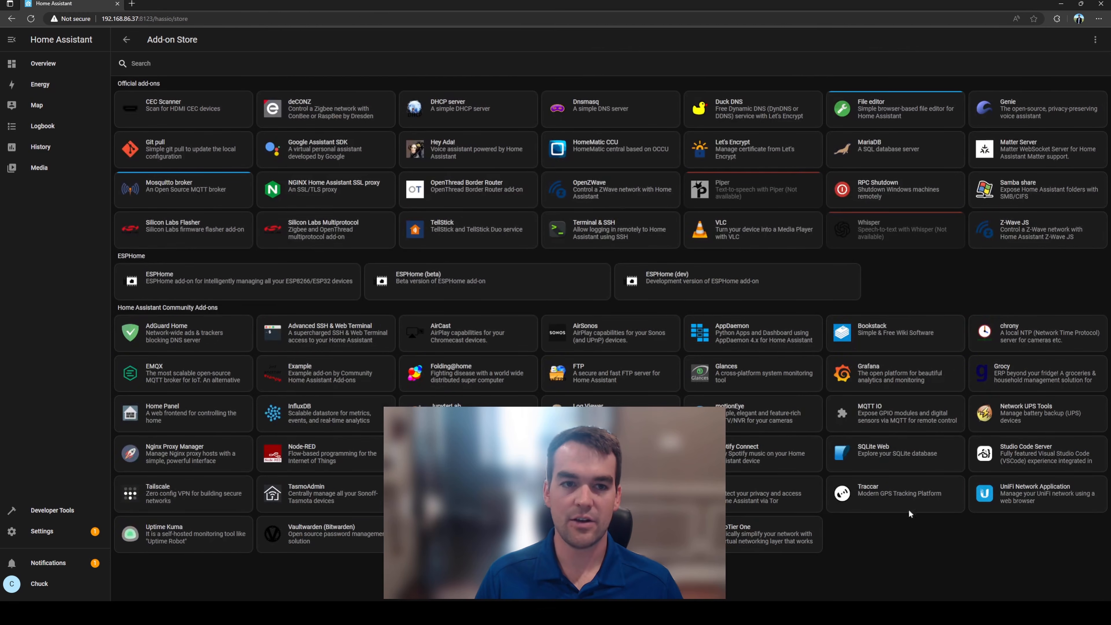
left_click(189, 62)
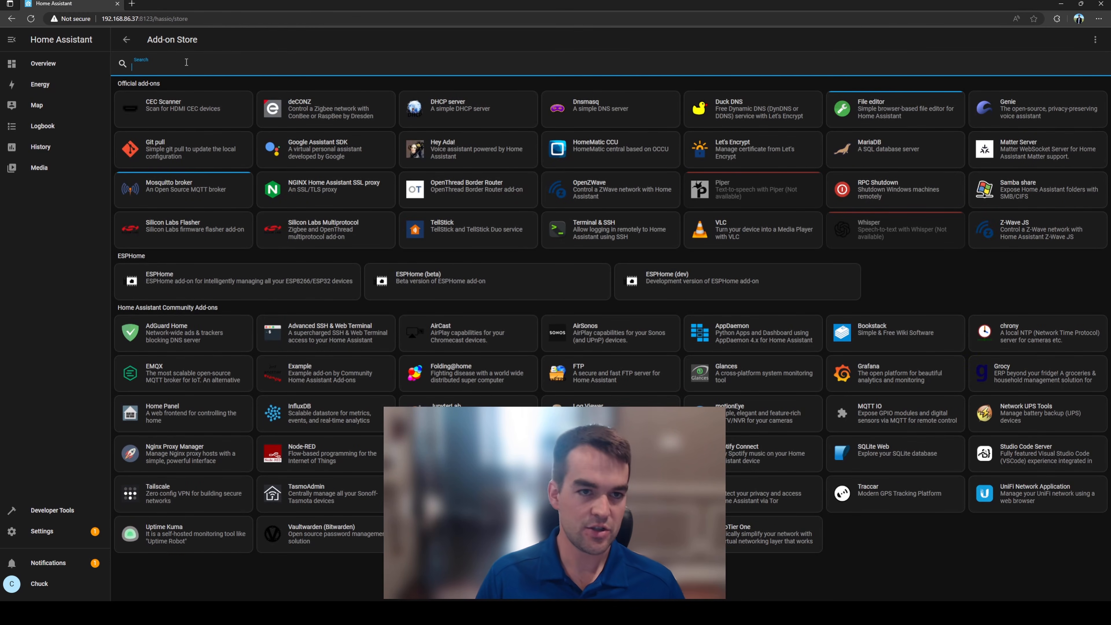
type("zigbee2mq")
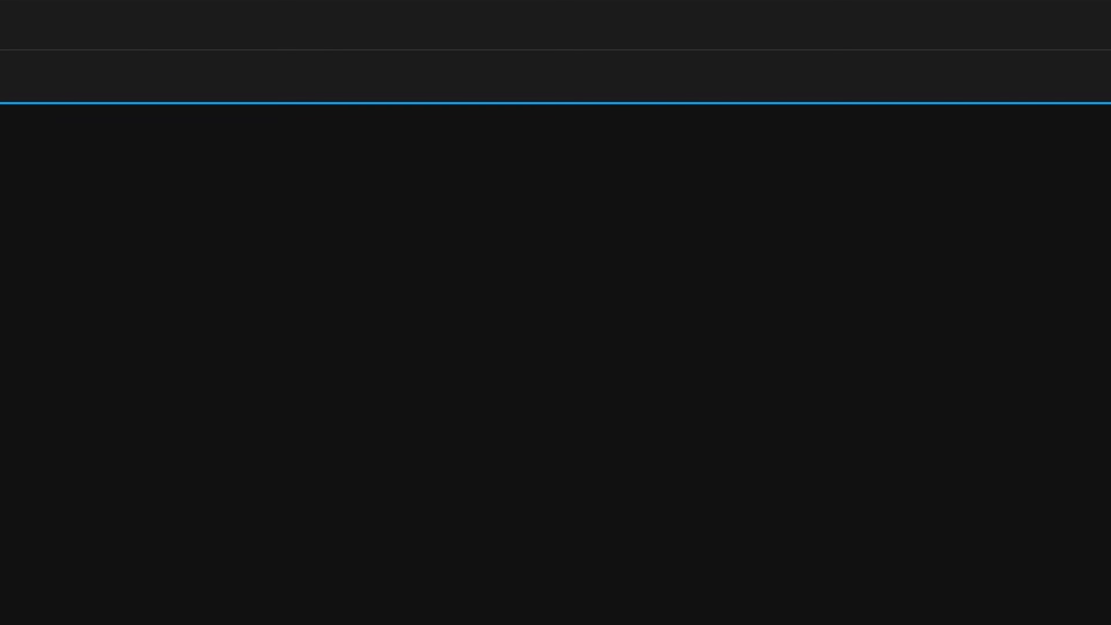
left_click(1076, 26)
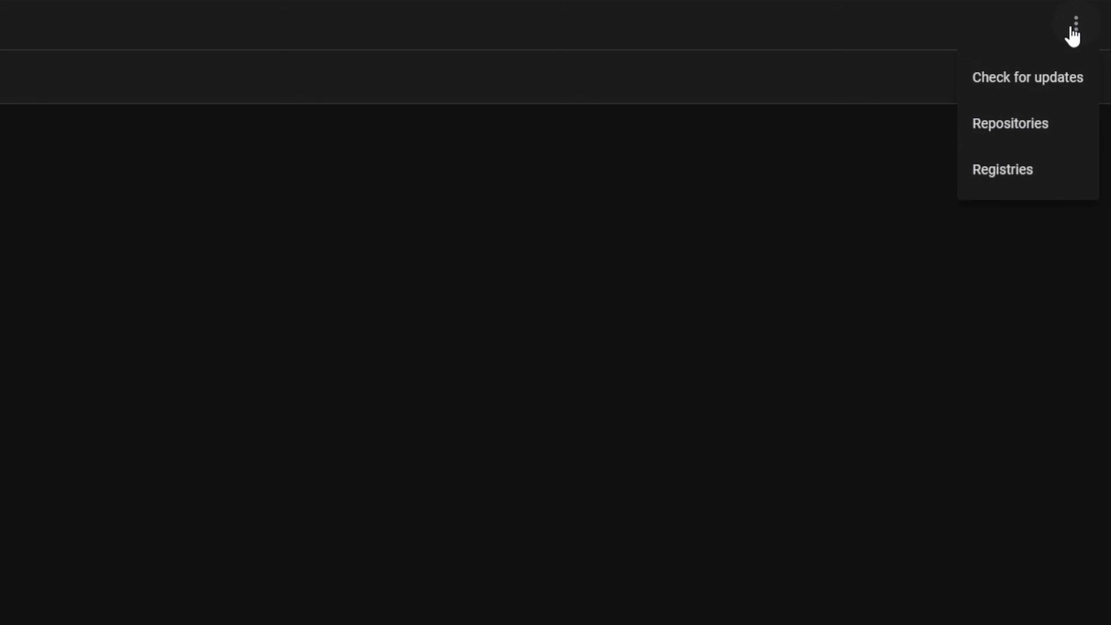
left_click(1042, 131)
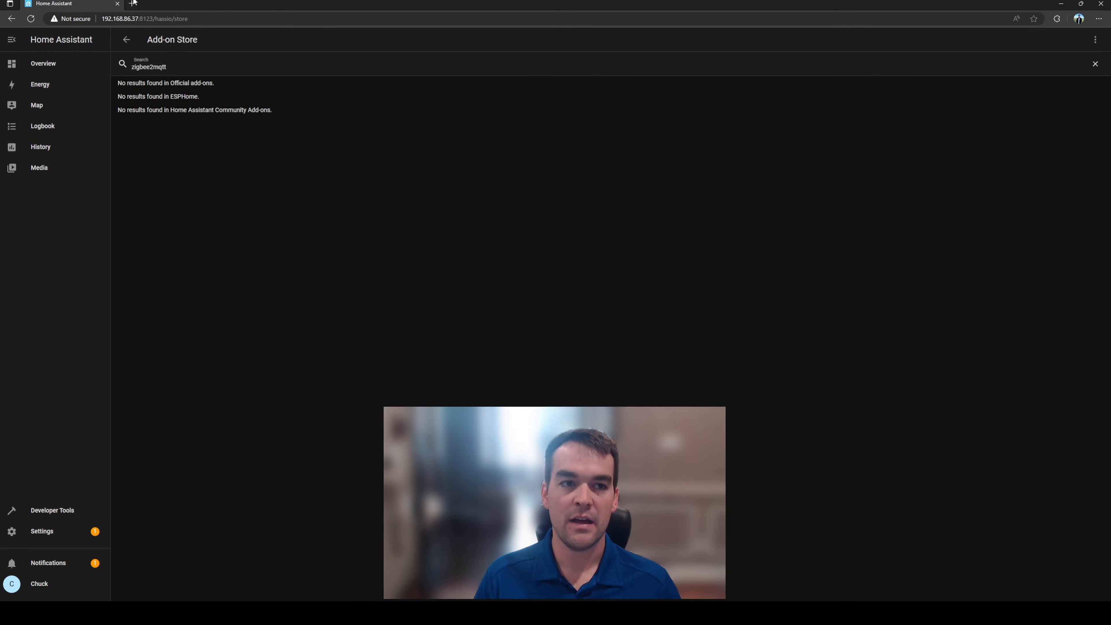
key("ctrl+t")
type("https://github.com/zigbee2mqtt/hassio-zigbee2mqtt#installation")
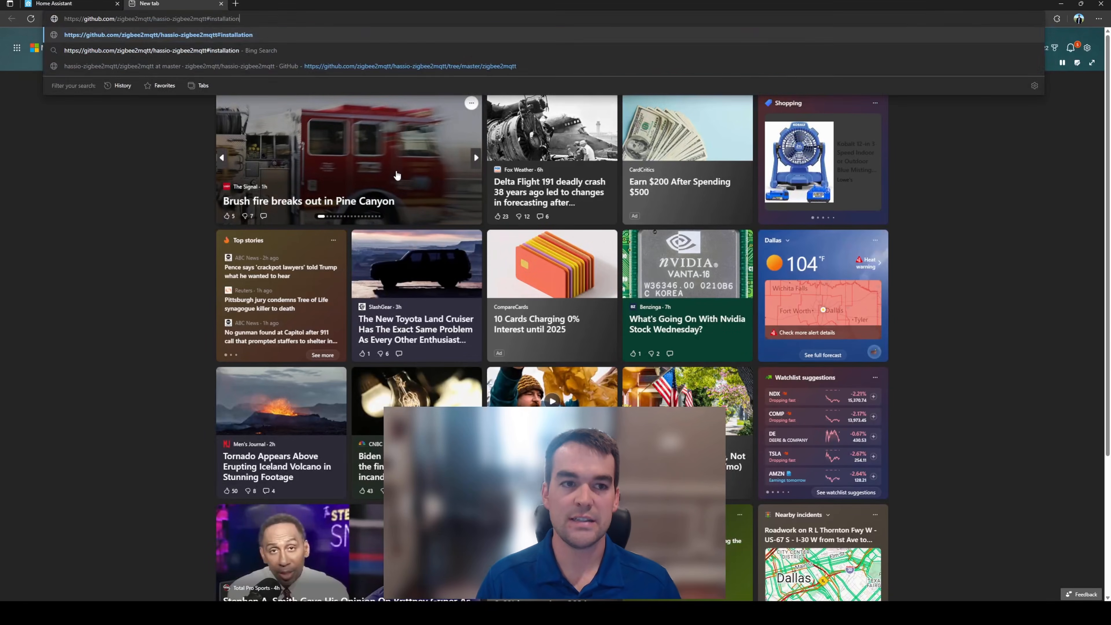
key("Return")
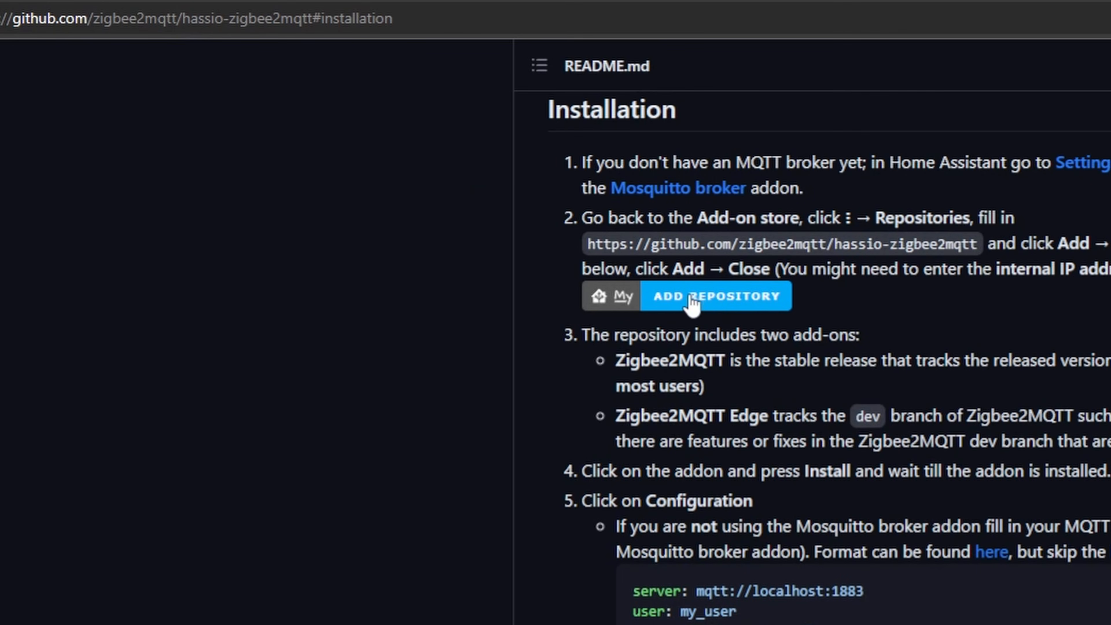
left_click(693, 301)
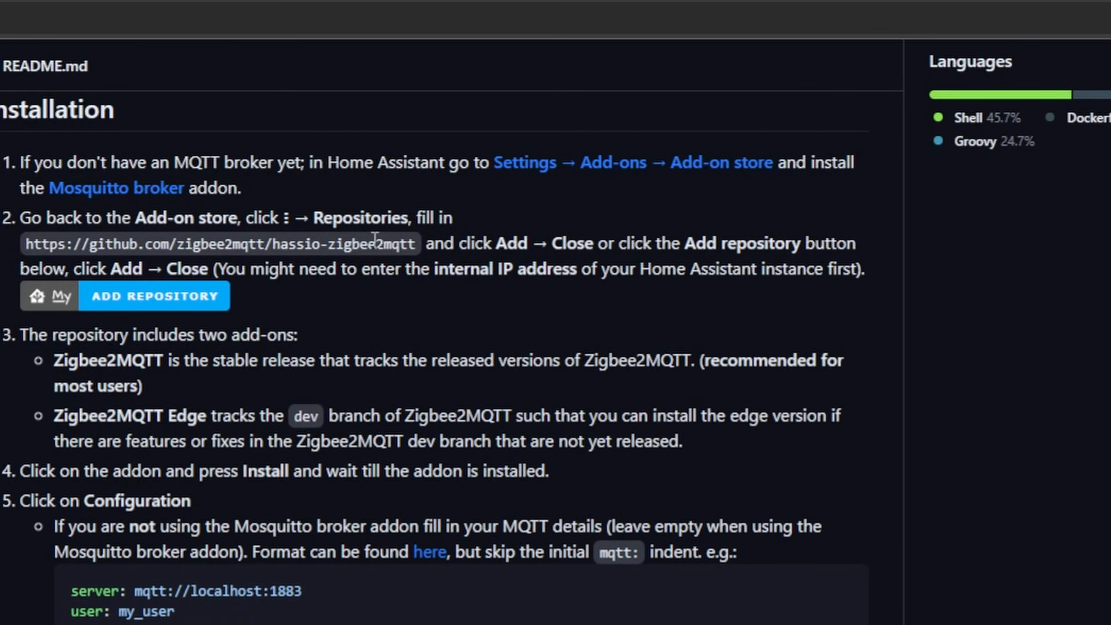
triple_click(375, 242)
left_click(56, 246)
left_click_drag(26, 245, 416, 253)
key("ctrl+c")
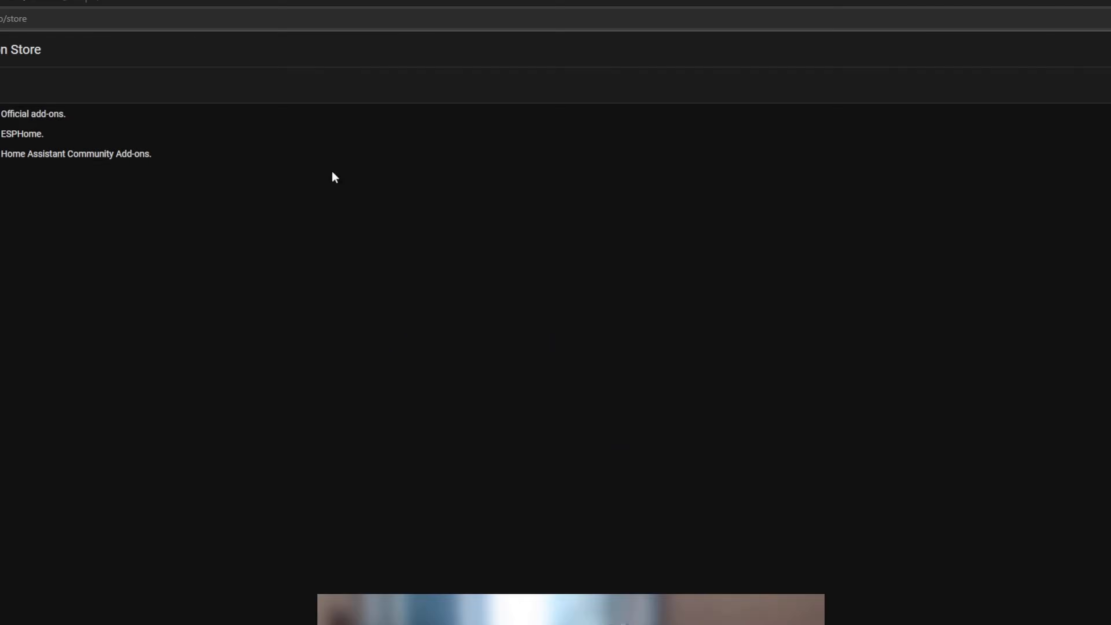
left_click(1095, 40)
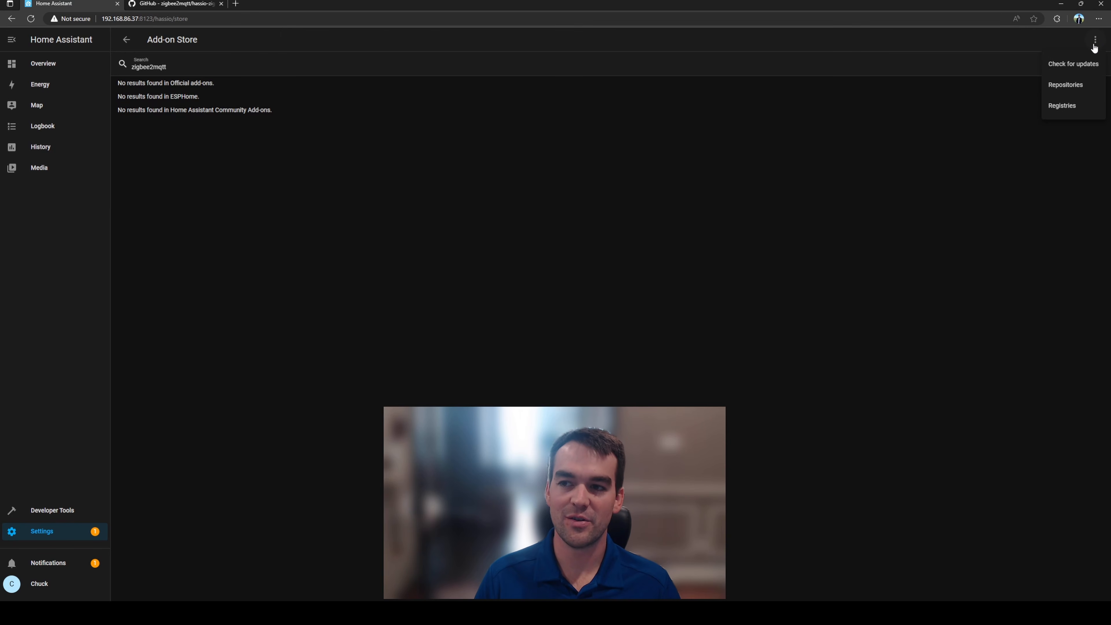
left_click(1081, 93)
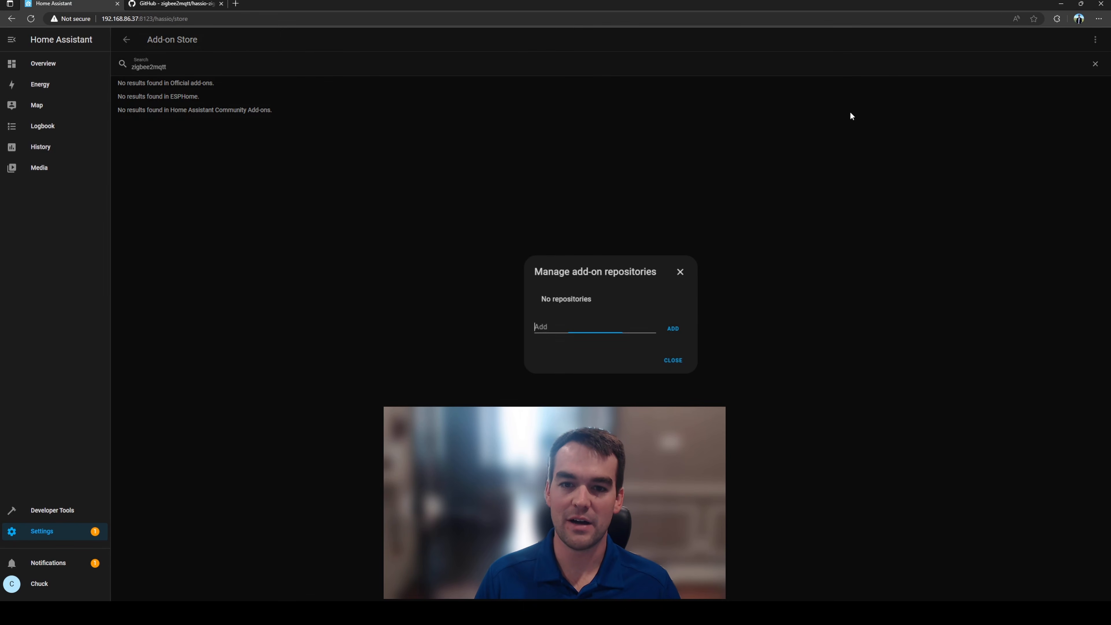
left_click(600, 320)
key("ctrl+v")
left_click(672, 333)
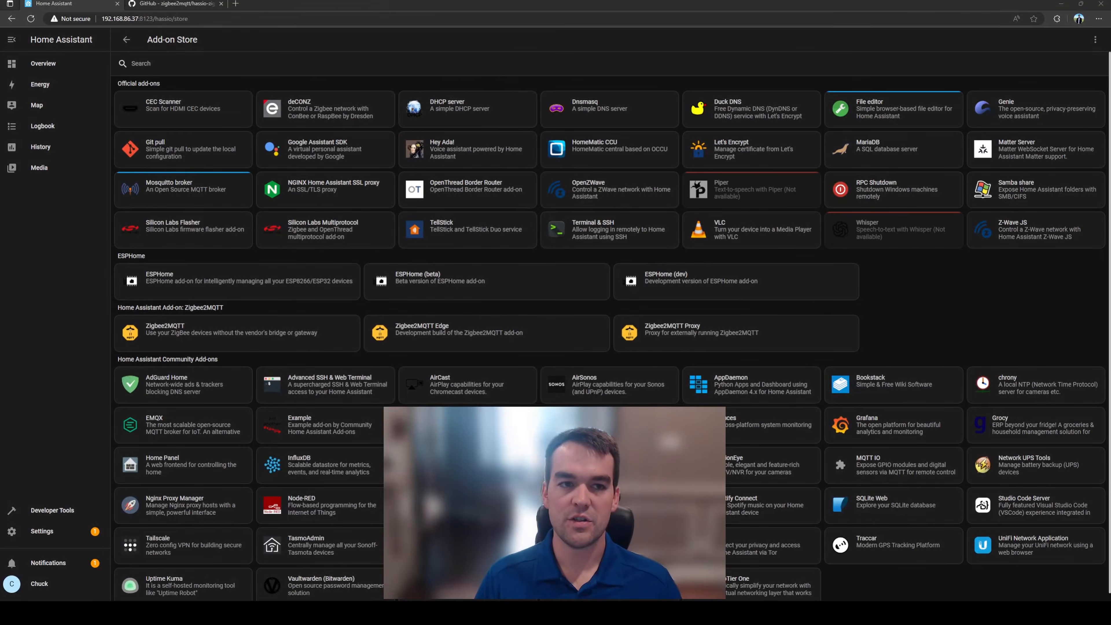
Step: Install the stable Zigbee2MQTT add-on from the newly added Zigbee2MQTT repository
left_click(89, 279)
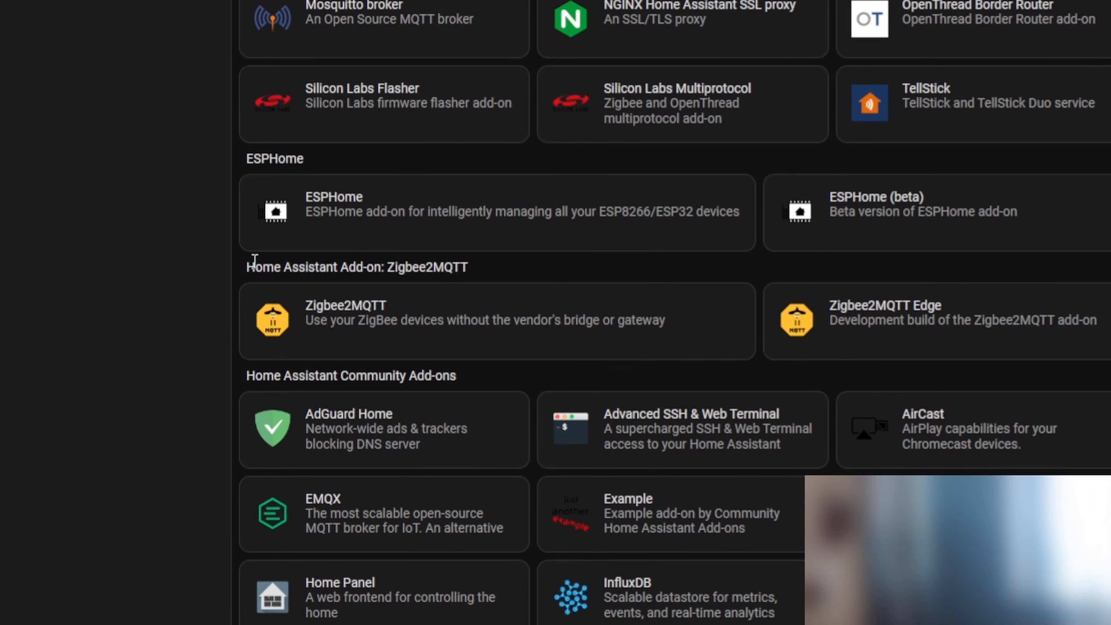
left_click_drag(254, 267, 437, 273)
left_click(469, 269)
left_click(372, 341)
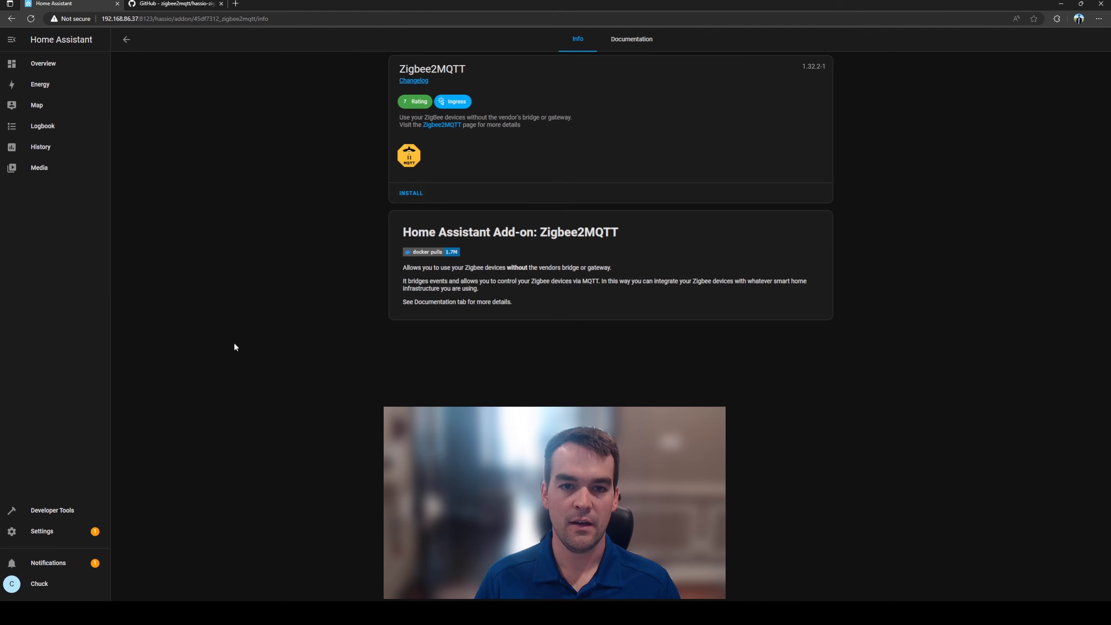
left_click(404, 191)
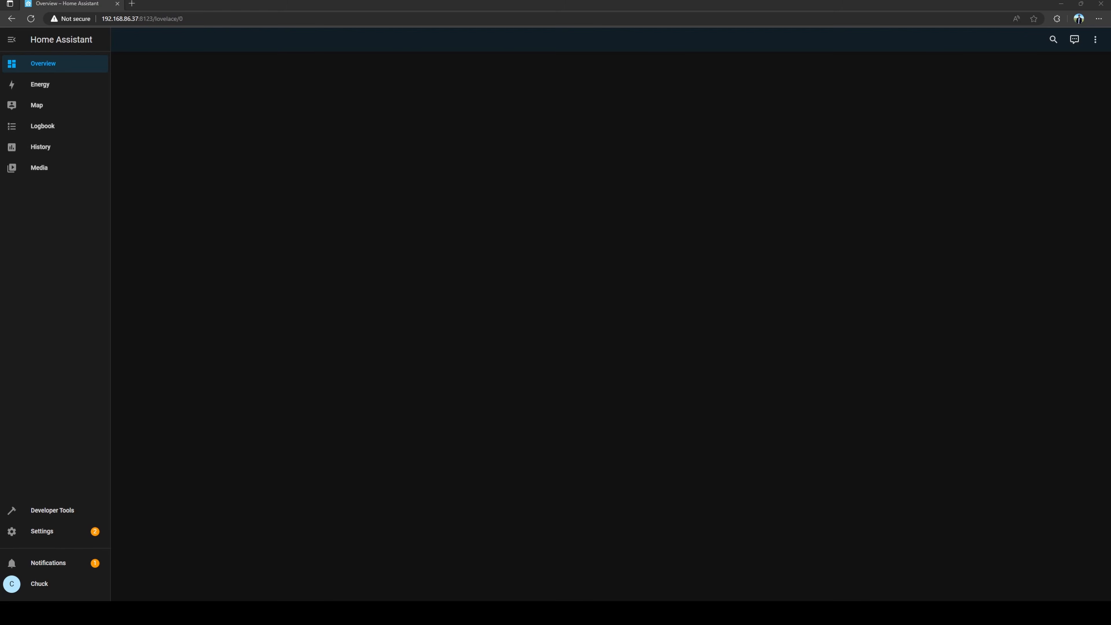
Step: Open the list of all hardware connected to the system from the system settings
left_click(78, 538)
left_click(586, 456)
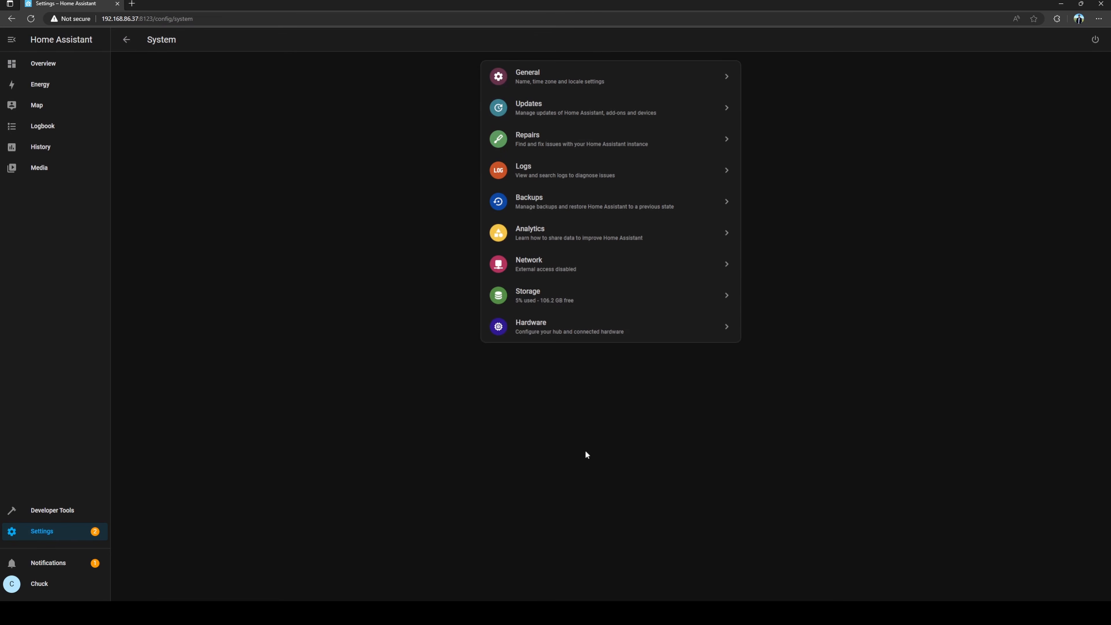
left_click(578, 333)
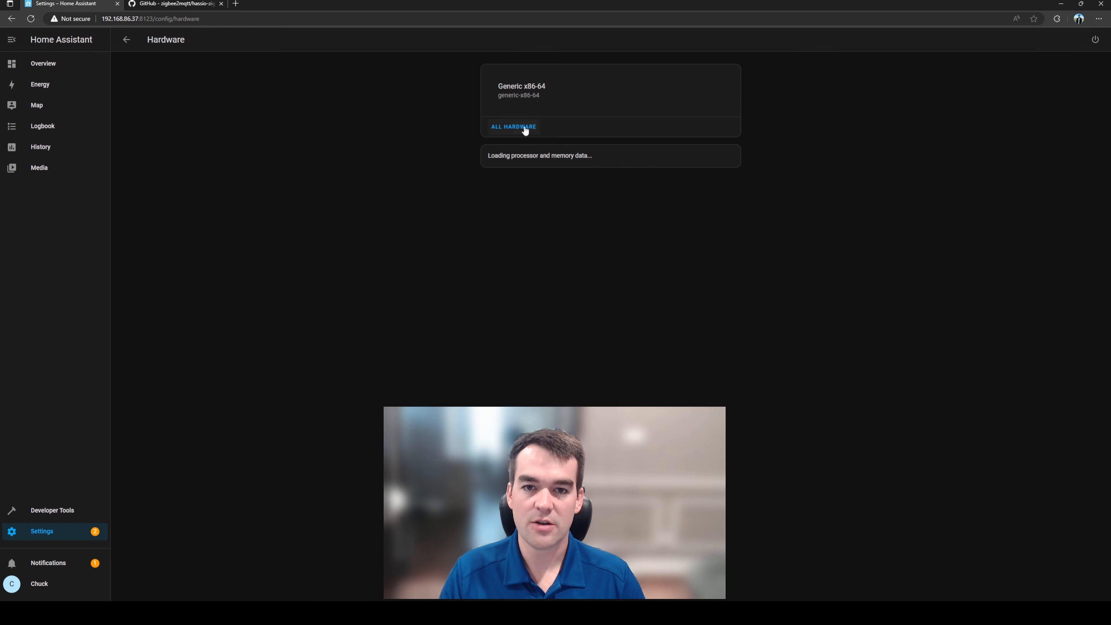
left_click(525, 128)
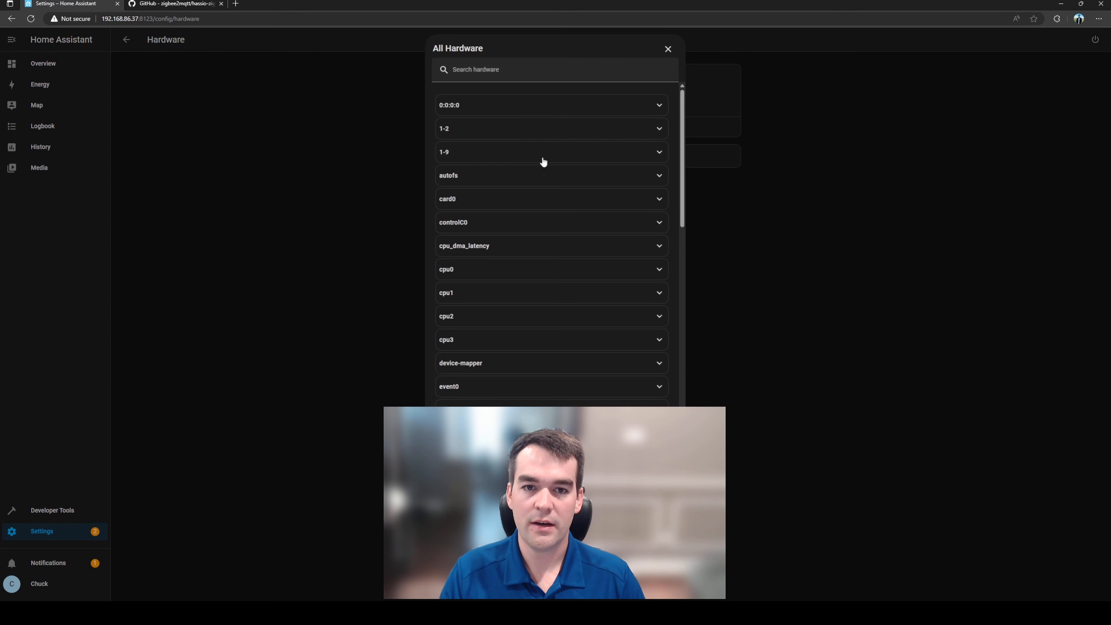
Step: Expand the ttyUSB0 entry for the Sonoff Zigbee dongle and copy its device path /dev/ttyUSB0
scroll(544, 162, "down", 20)
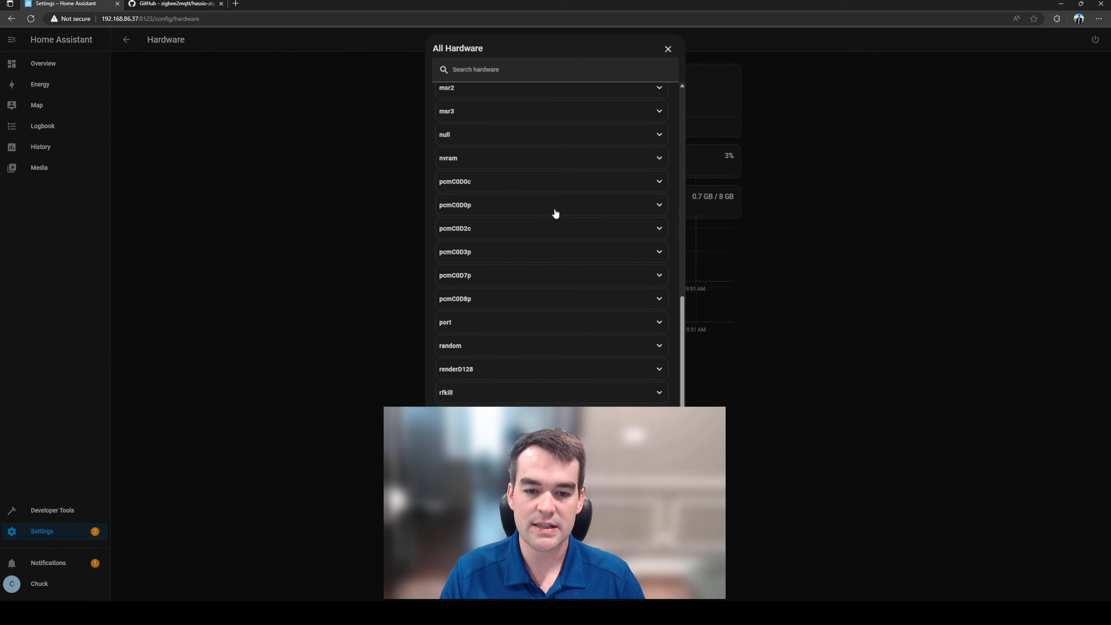
scroll(556, 213, "down", 15)
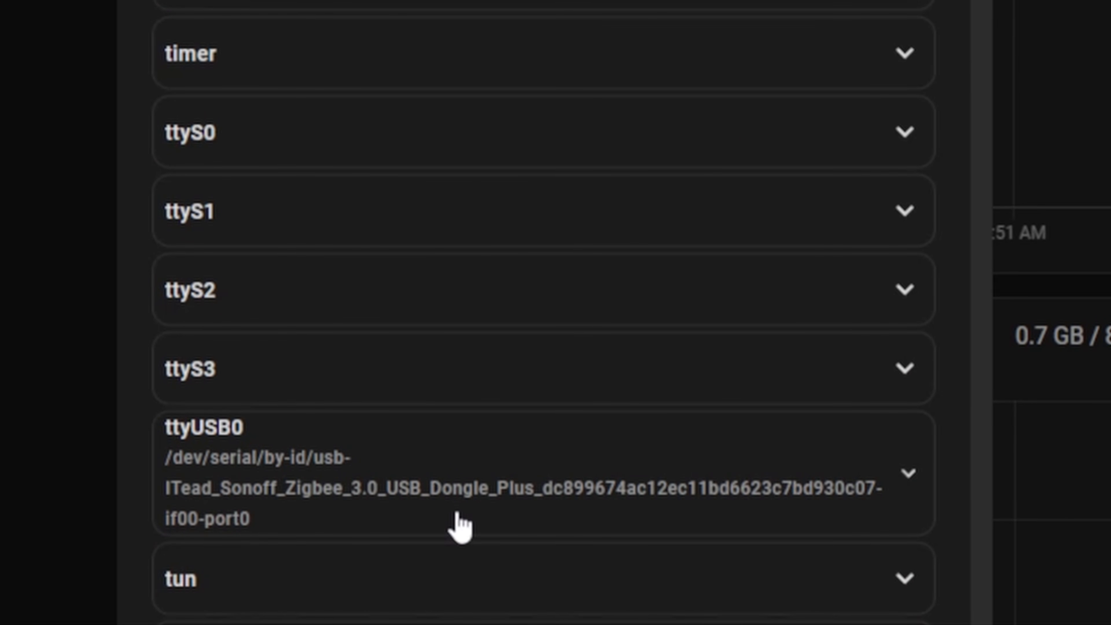
left_click(496, 523)
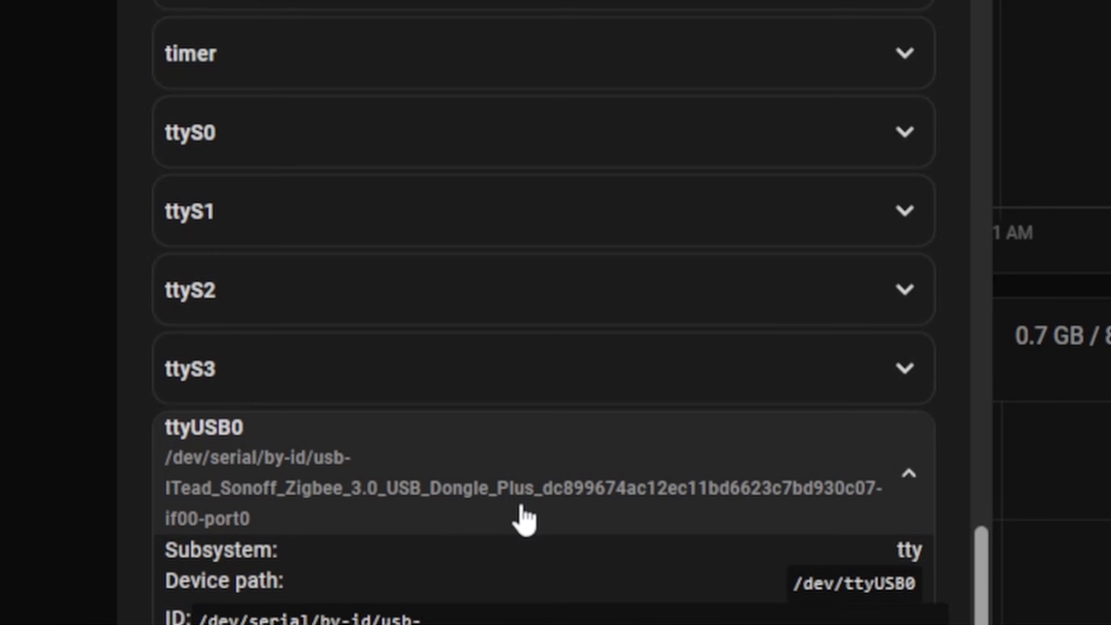
scroll(514, 499, "down", 5)
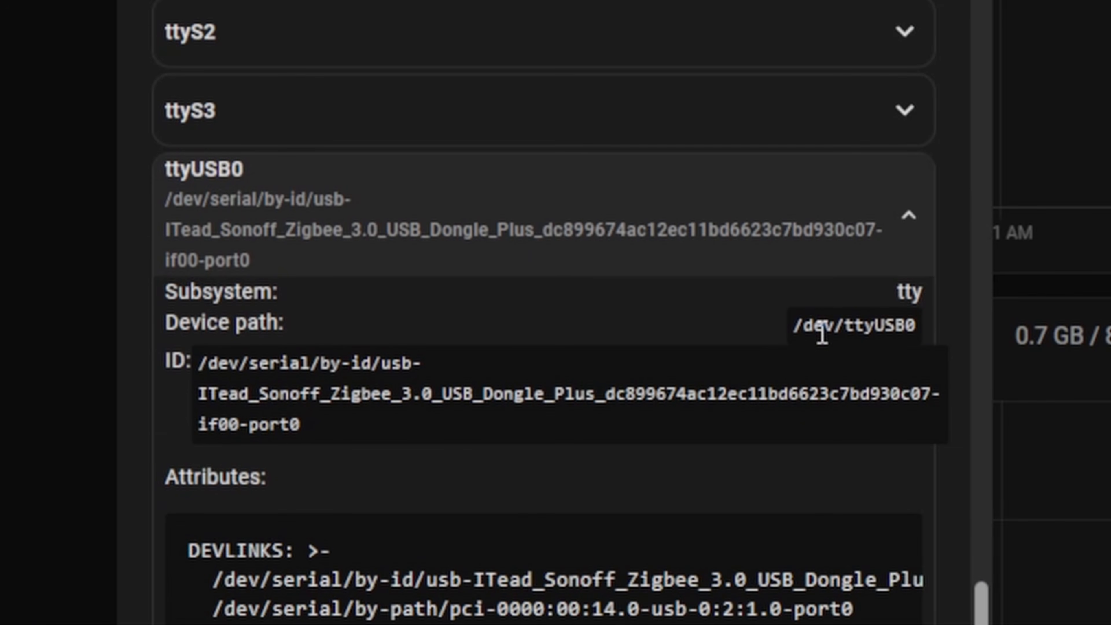
double_click(820, 328)
left_click_drag(799, 324, 914, 348)
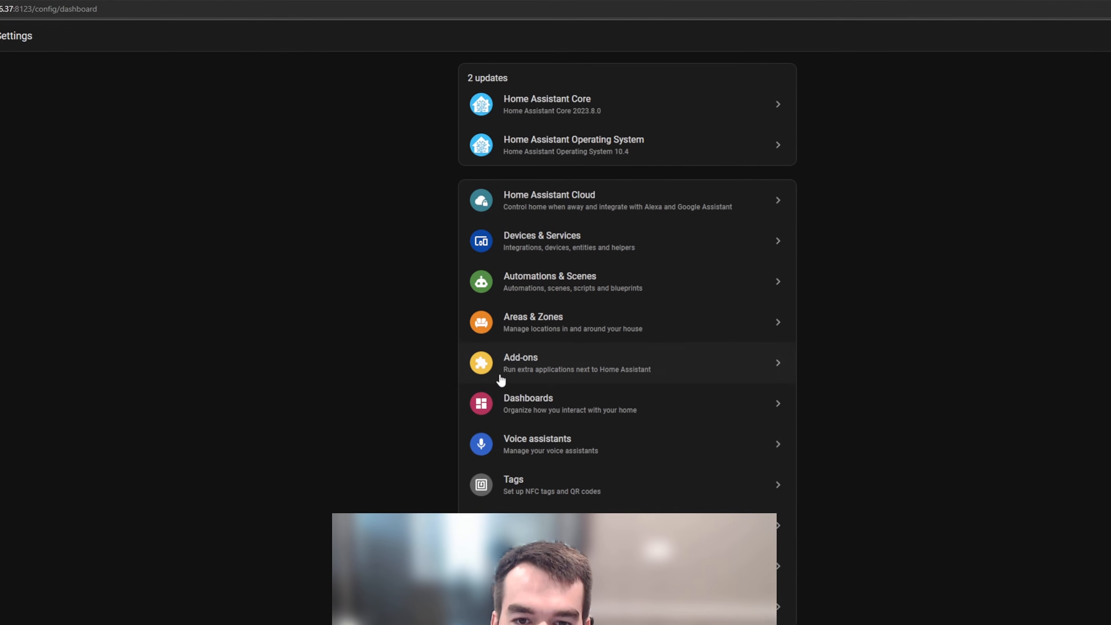
Step: Set the serial option in the Zigbee2MQTT add-on's configuration to port: /dev/ttyUSB0
left_click(503, 376)
left_click(748, 118)
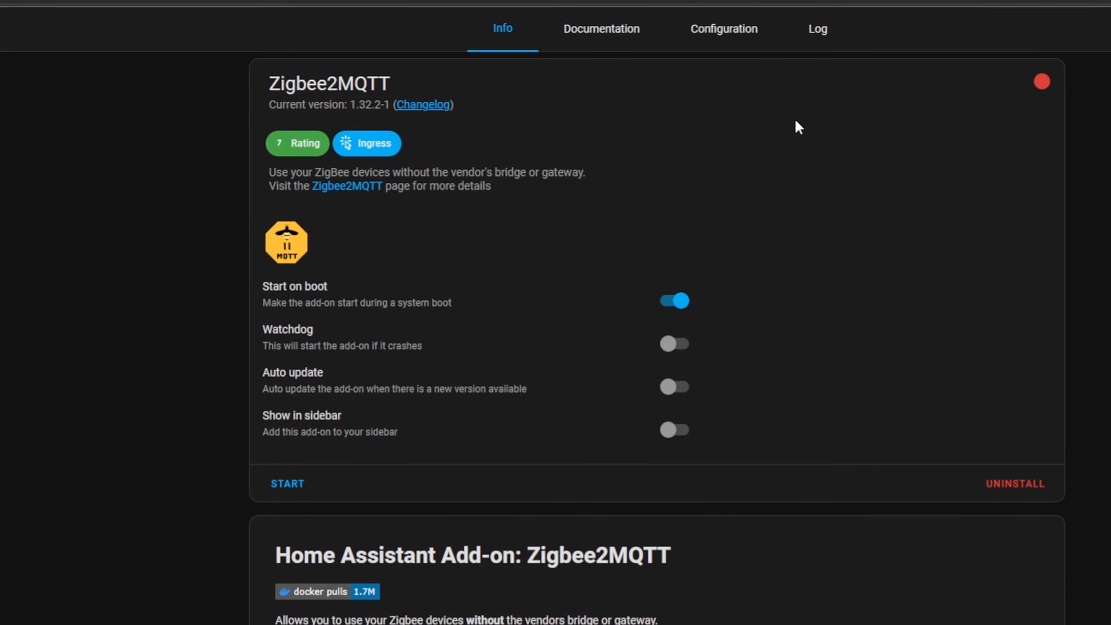
left_click(735, 40)
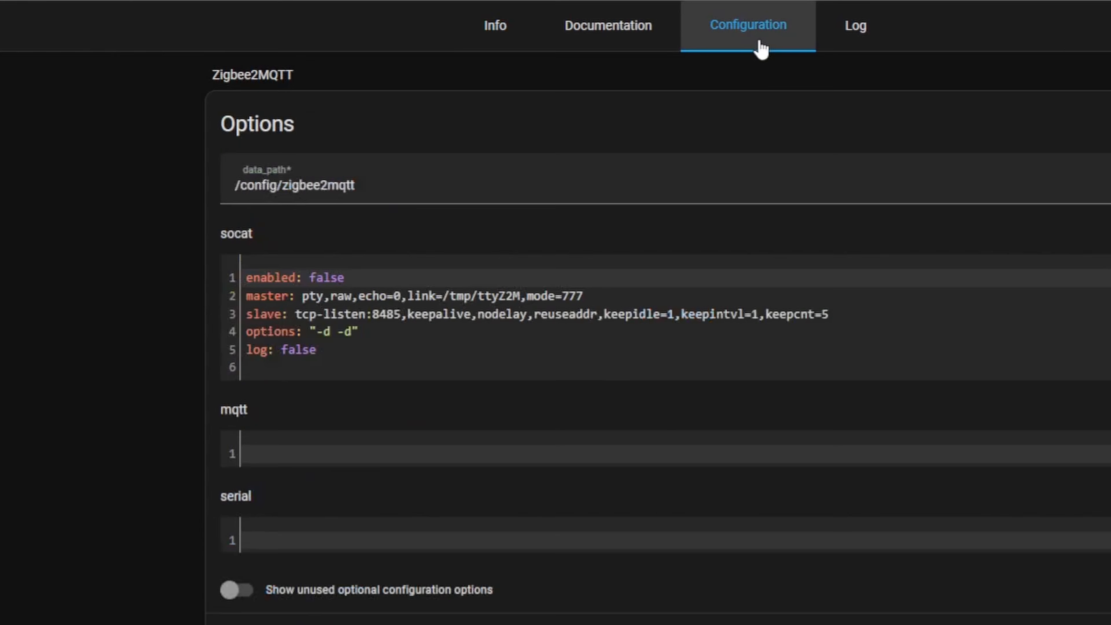
left_click(290, 529)
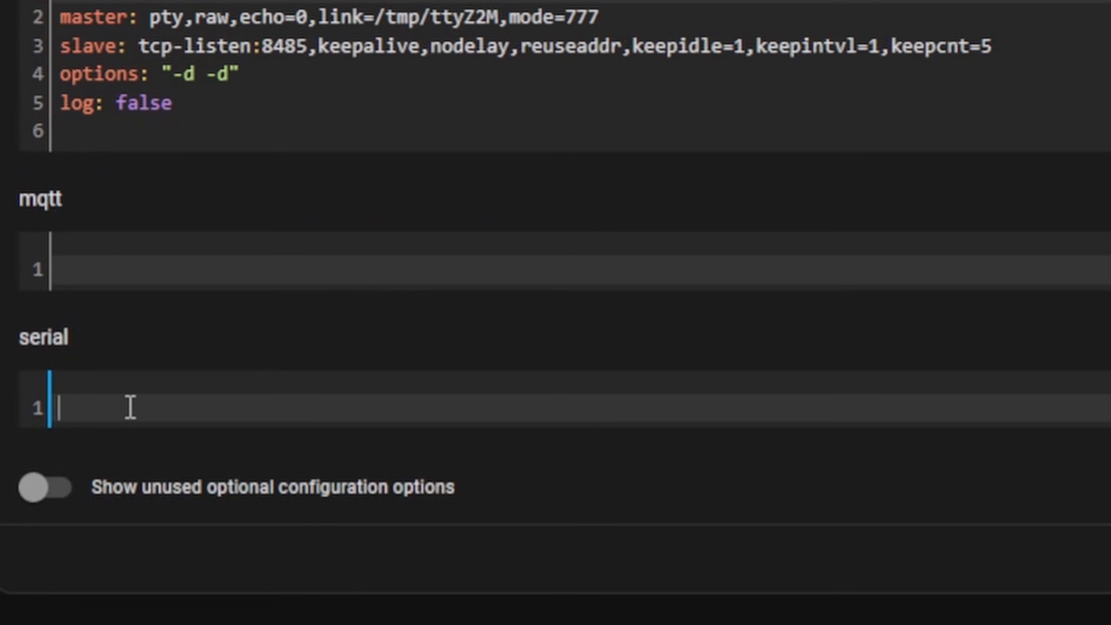
type("port:")
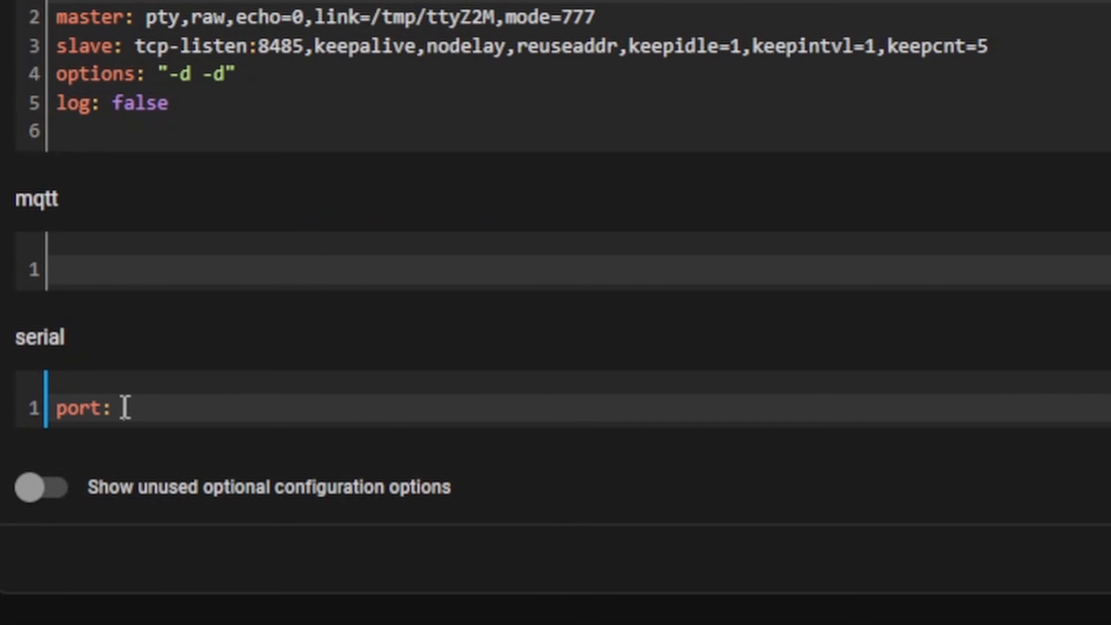
key("ctrl+v")
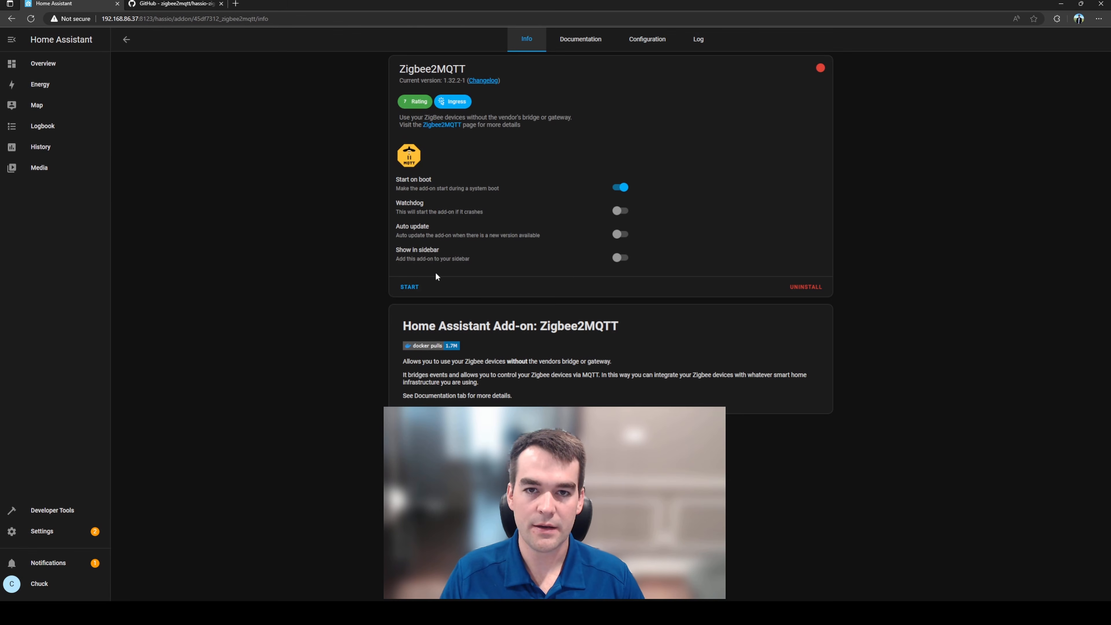
Step: Start the Zigbee2MQTT add-on and return to the list of installed add-ons
left_click(408, 285)
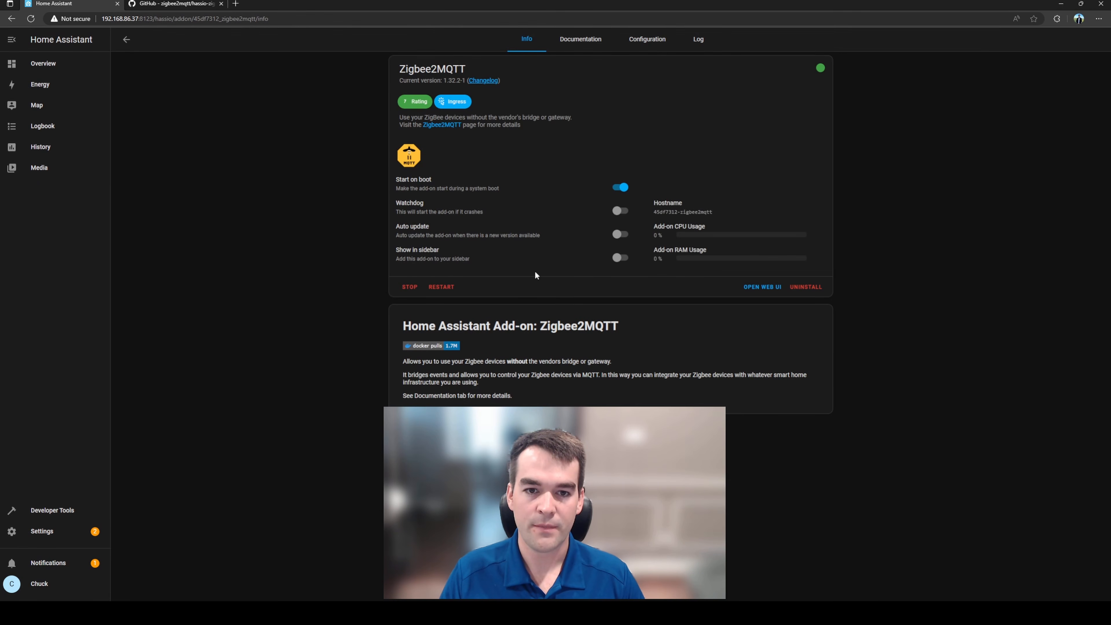
left_click(127, 40)
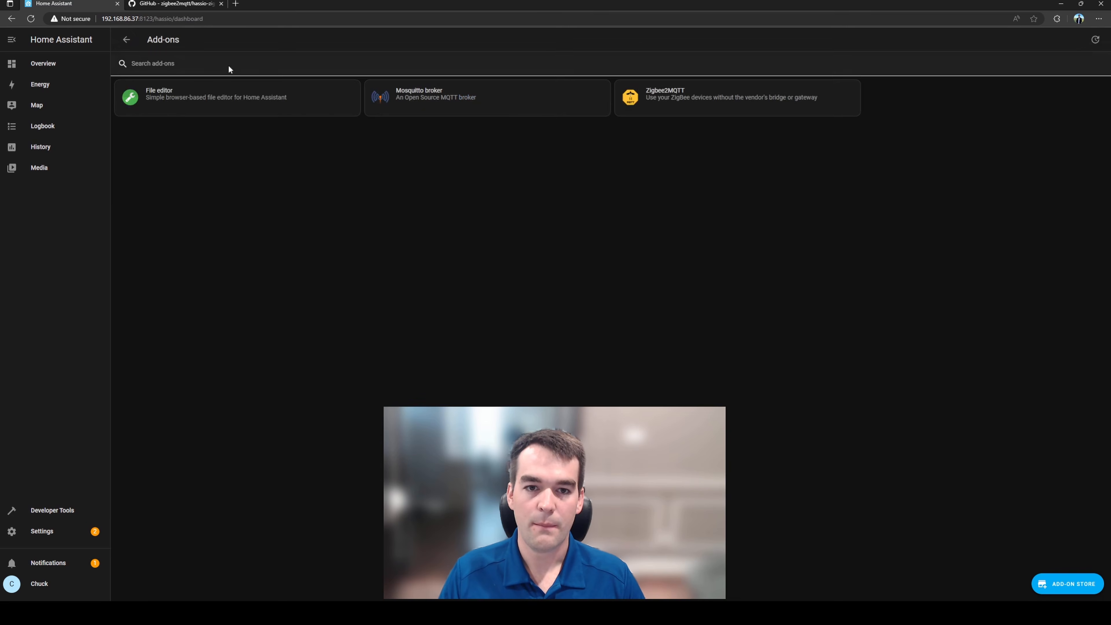
Step: Check the Mosquitto broker add-on's status and read the Zigbee2MQTT add-on's startup log
left_click(406, 105)
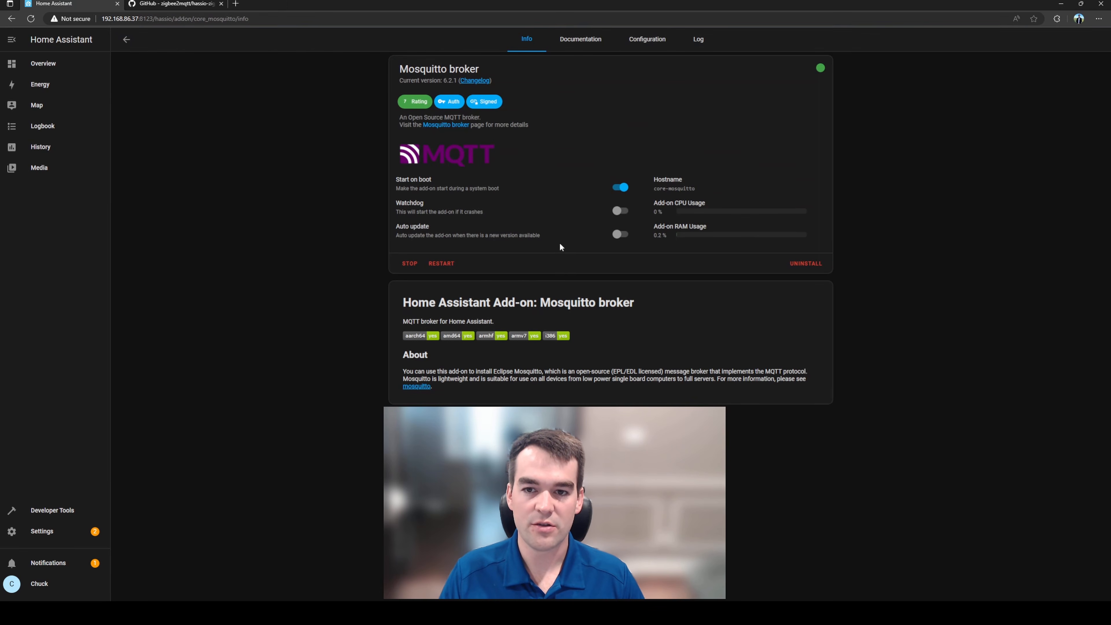
left_click(126, 39)
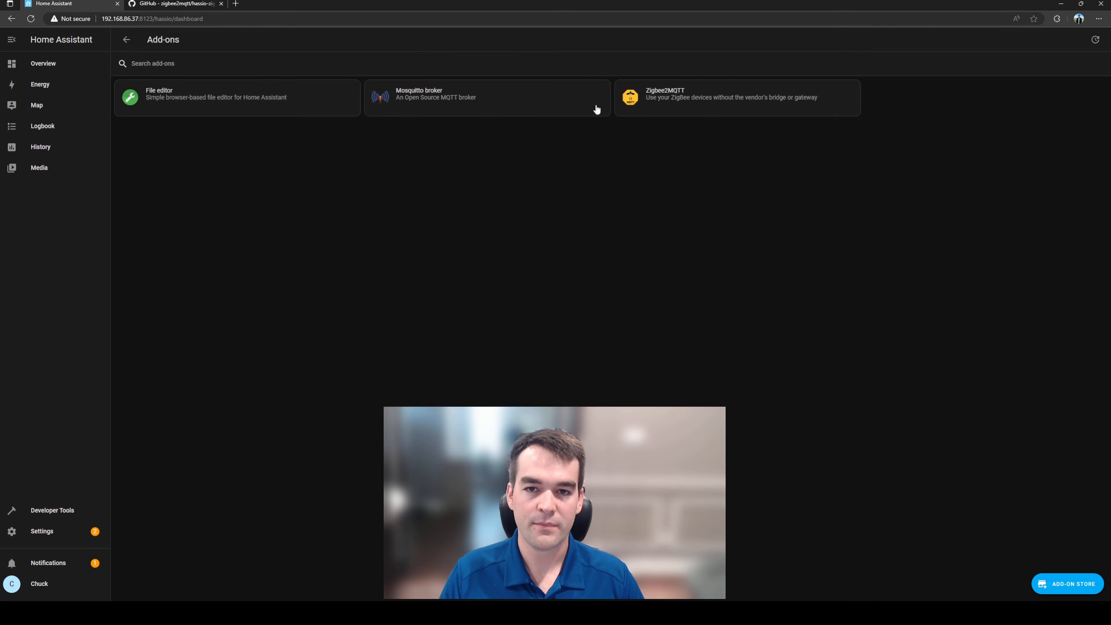
left_click(703, 118)
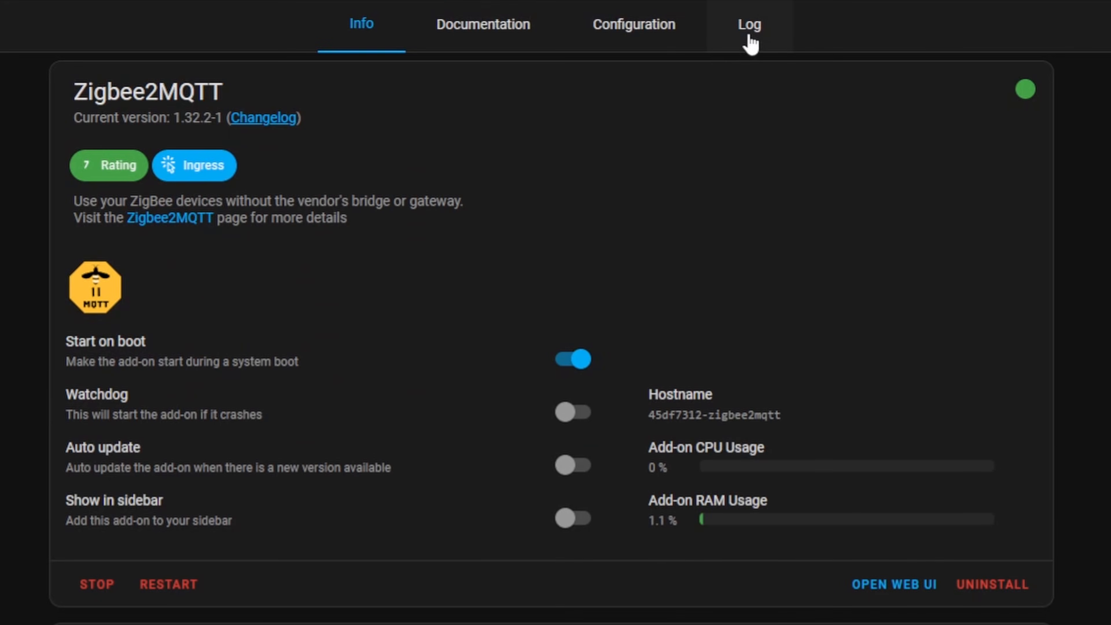
left_click(749, 39)
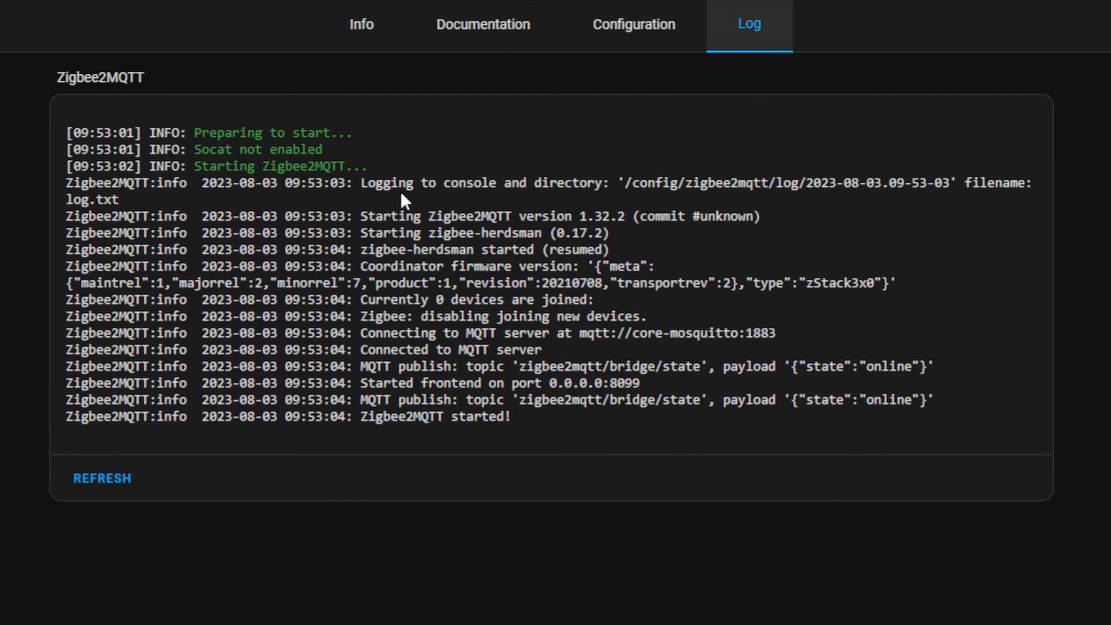
left_click_drag(188, 232, 359, 420)
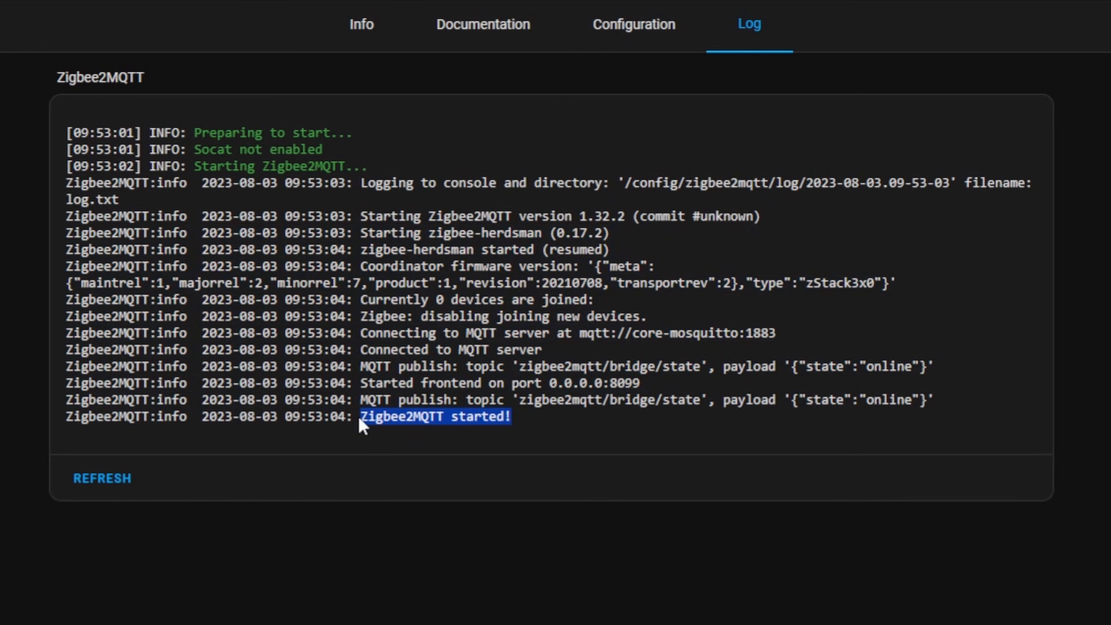
left_click(288, 446)
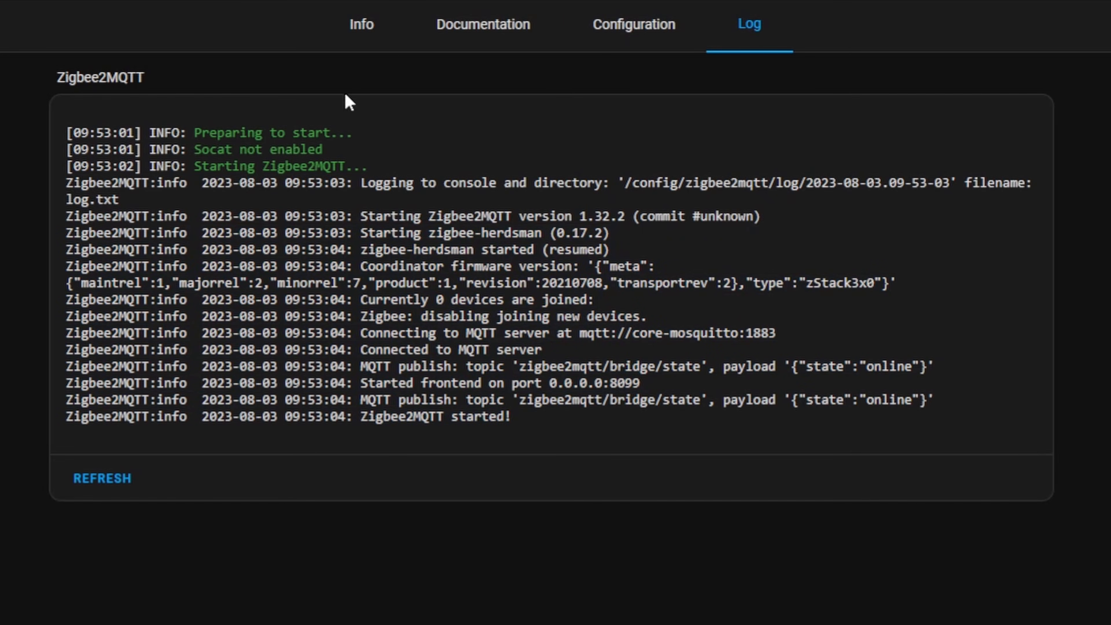
Step: Open the Zigbee2MQTT web interface and find the ZigBee channel option in its advanced settings
left_click(356, 49)
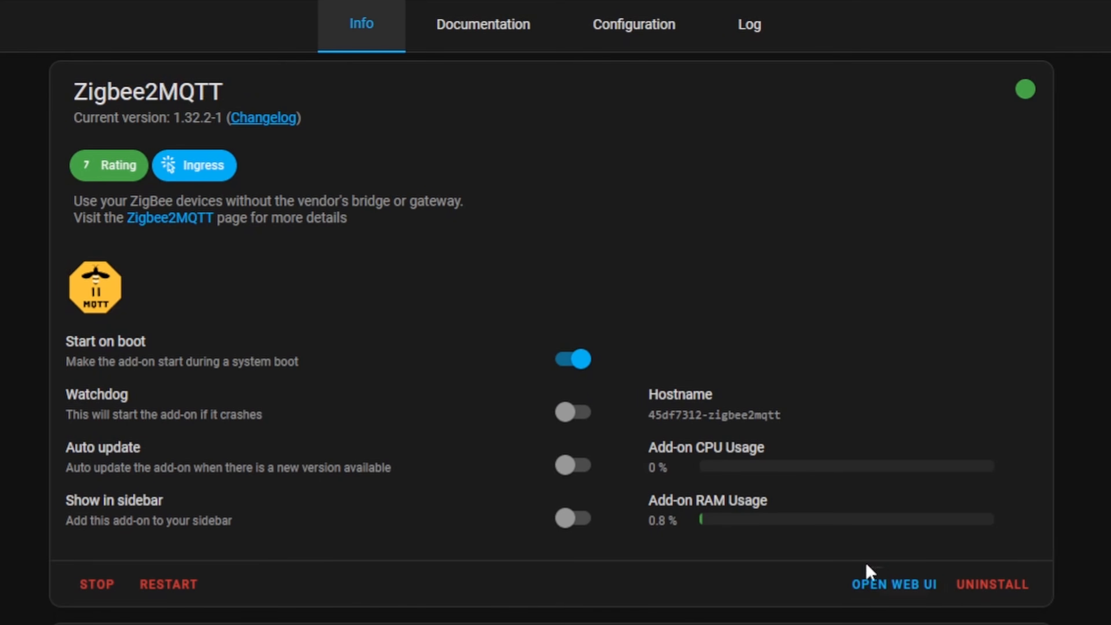
left_click(872, 586)
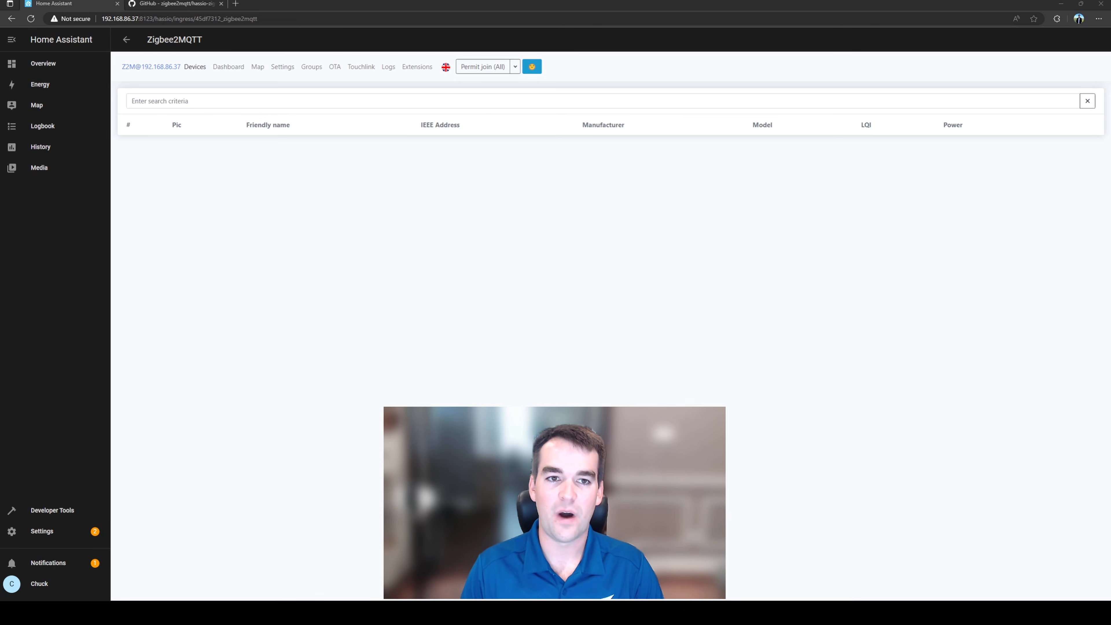
left_click(283, 66)
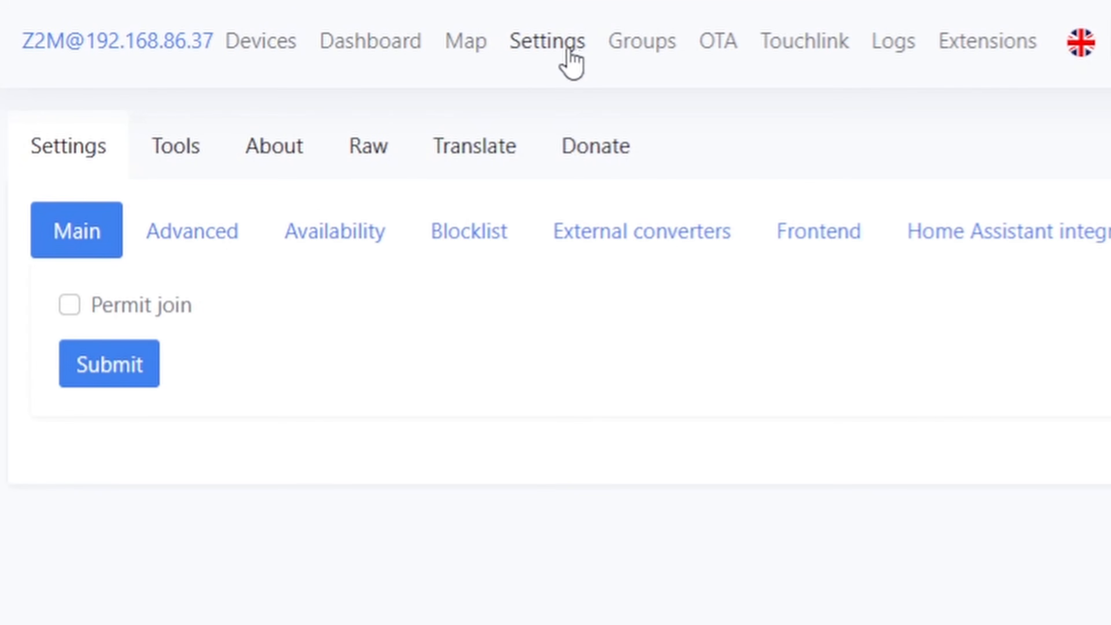
left_click(227, 242)
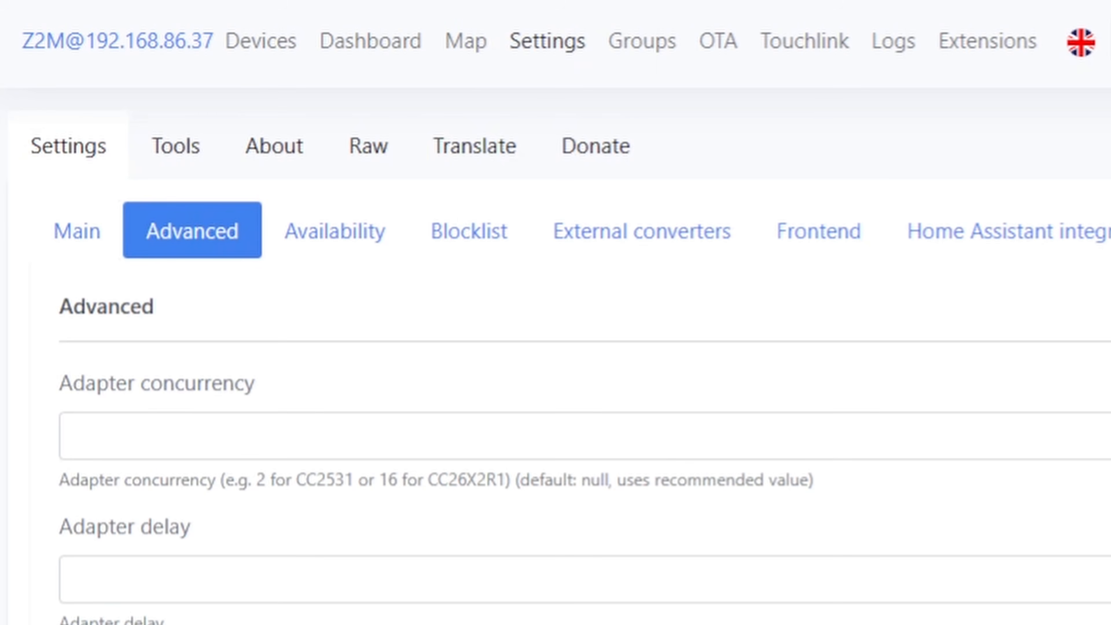
left_click_drag(60, 603, 215, 385)
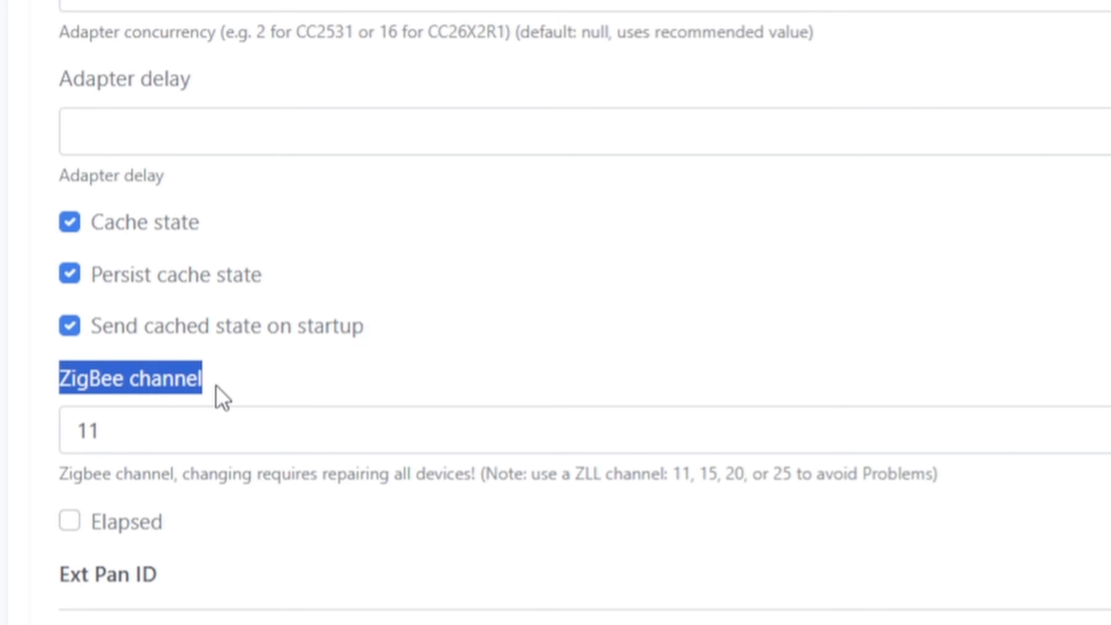
left_click(215, 387)
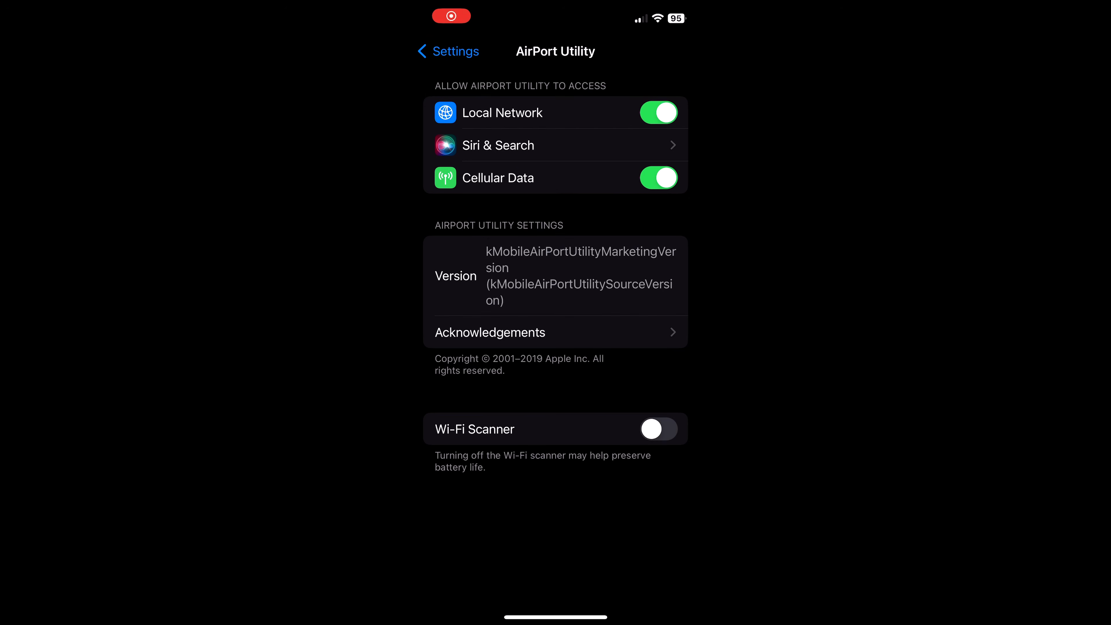
Step: On the phone, enable the Wi-Fi Scanner for AirPort Utility and start a continuous Wi-Fi scan in the app
left_click(658, 429)
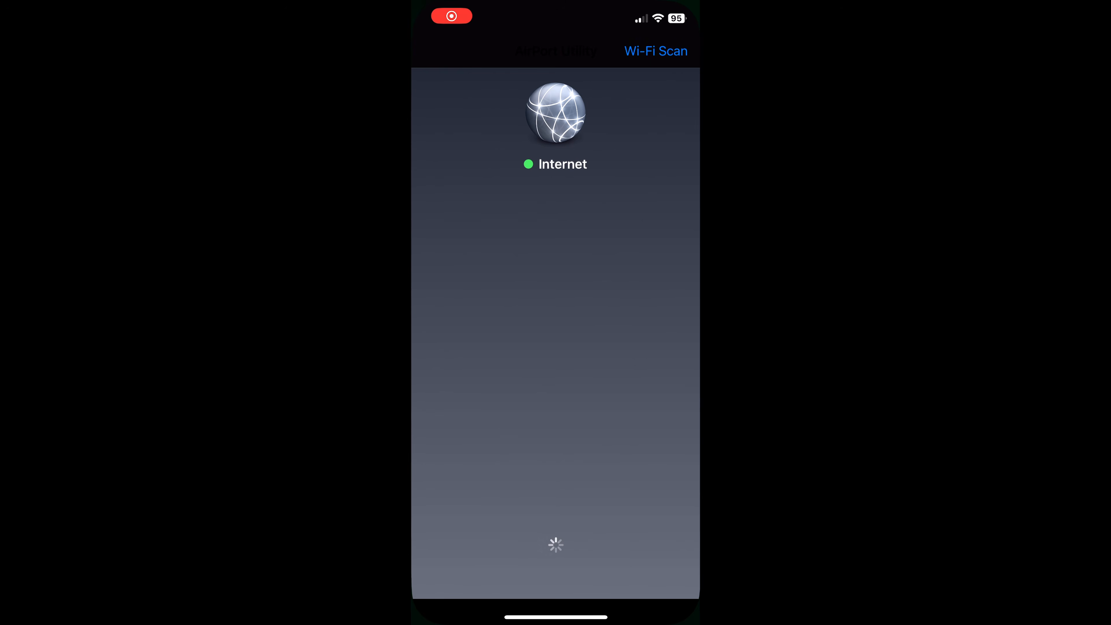
left_click(672, 50)
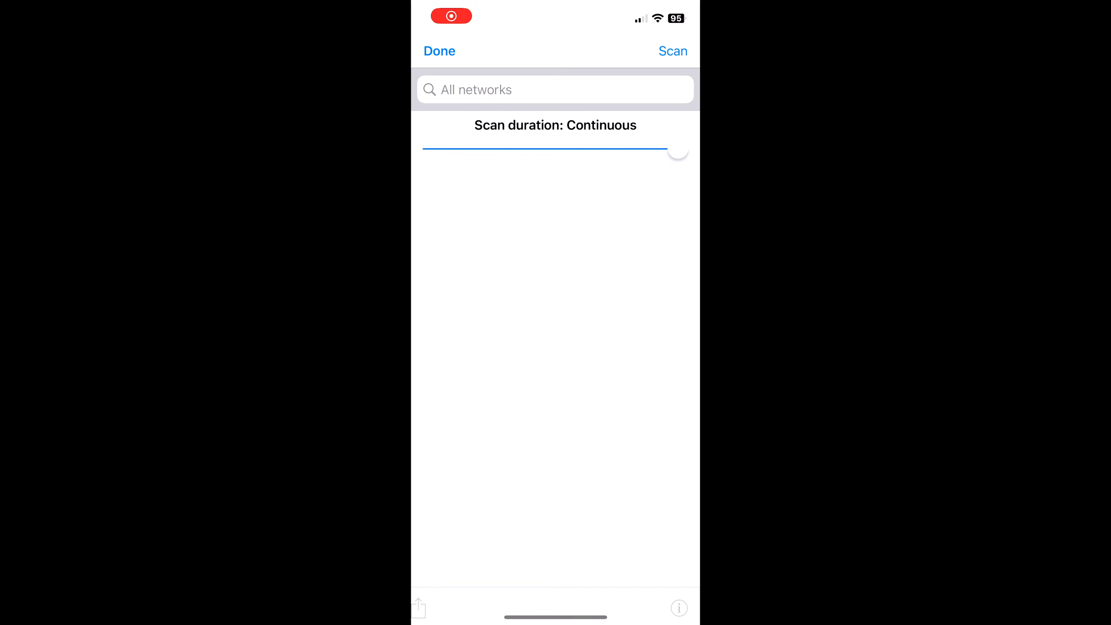
left_click(673, 51)
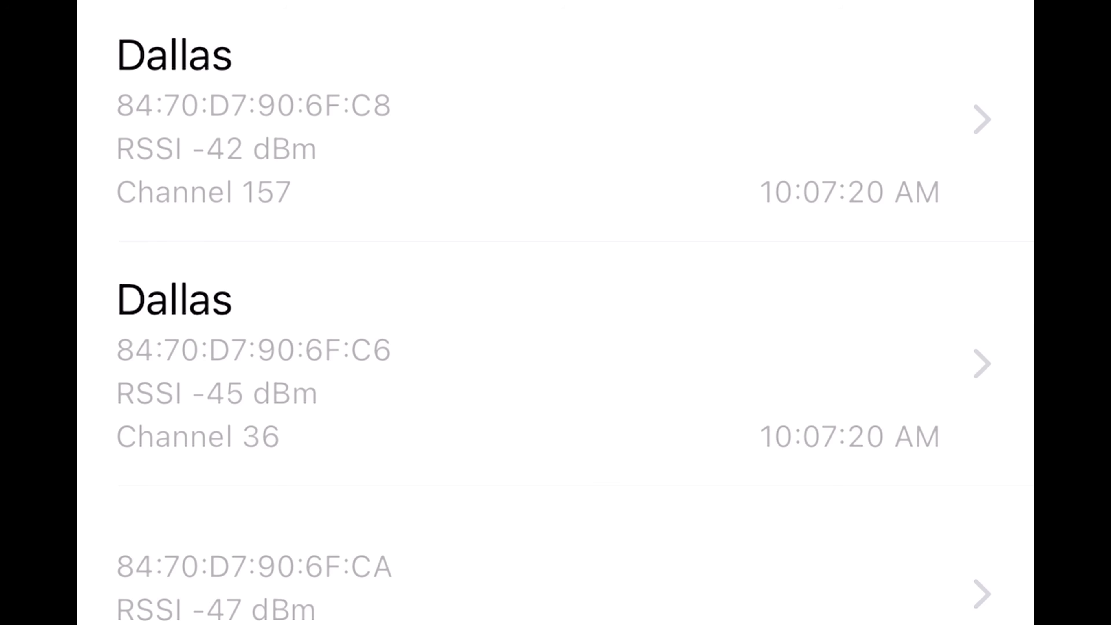
Step: Look through the Wi-Fi scan results for the signal strength and channel of each nearby network
scroll(555, 313, "down", 15)
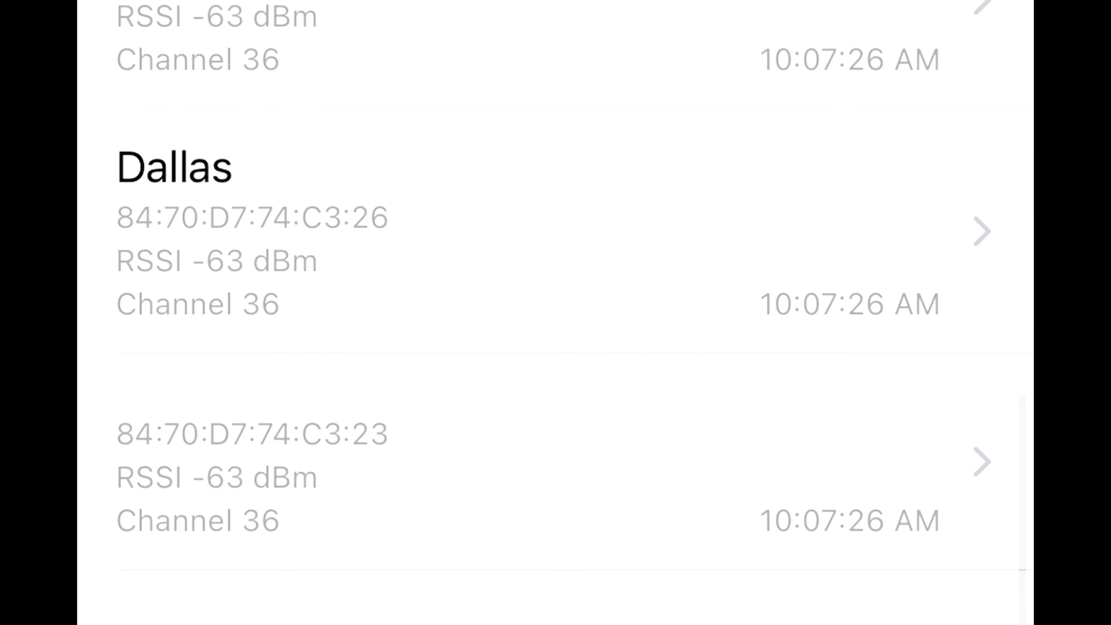
scroll(556, 313, "up", 15)
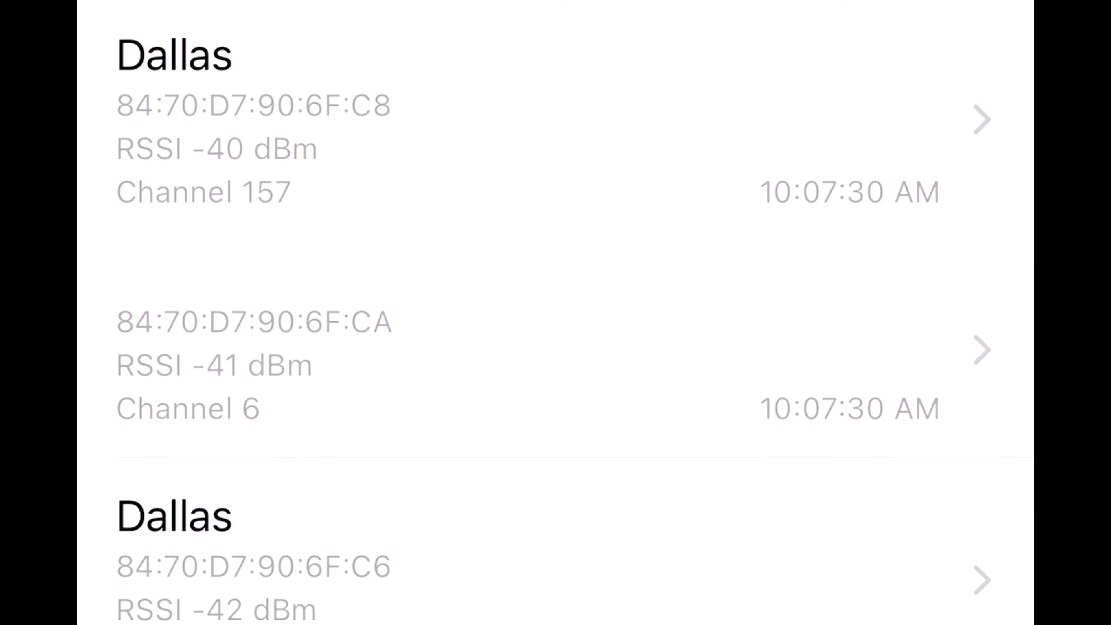
scroll(555, 312, "down", 5)
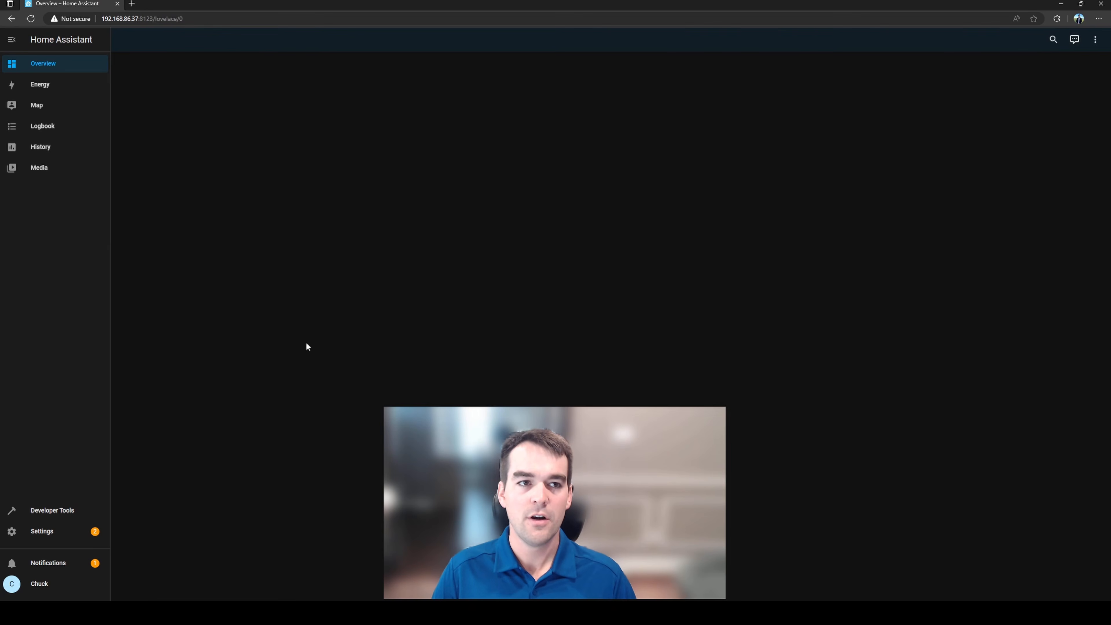
left_click(132, 4)
type("https://www.nirsoft.net/utils/wifi_information_view.html")
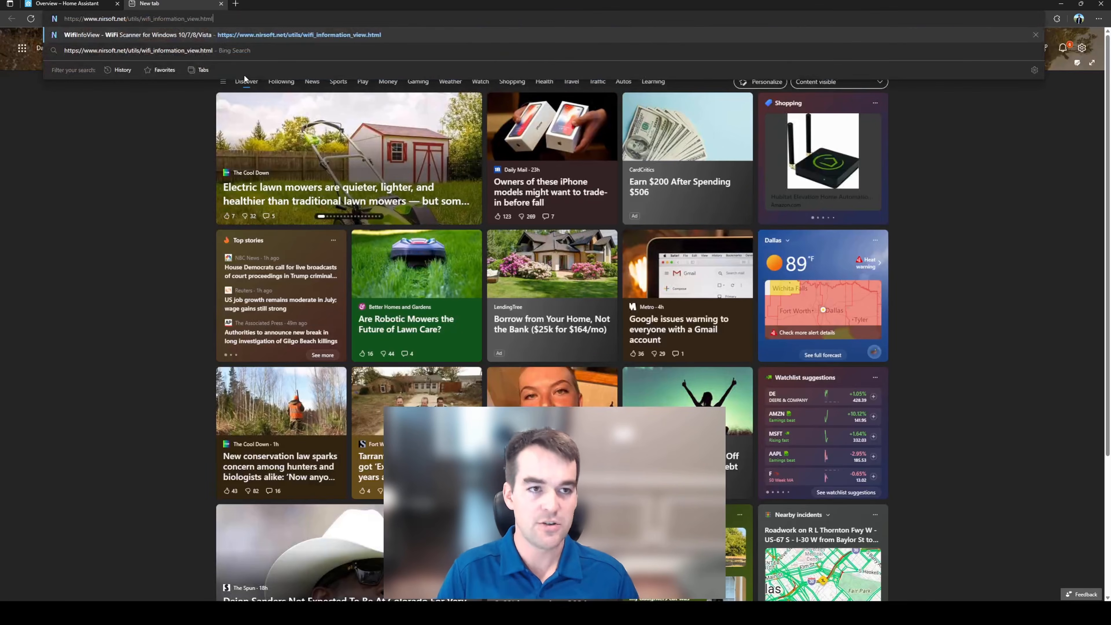
key("Return")
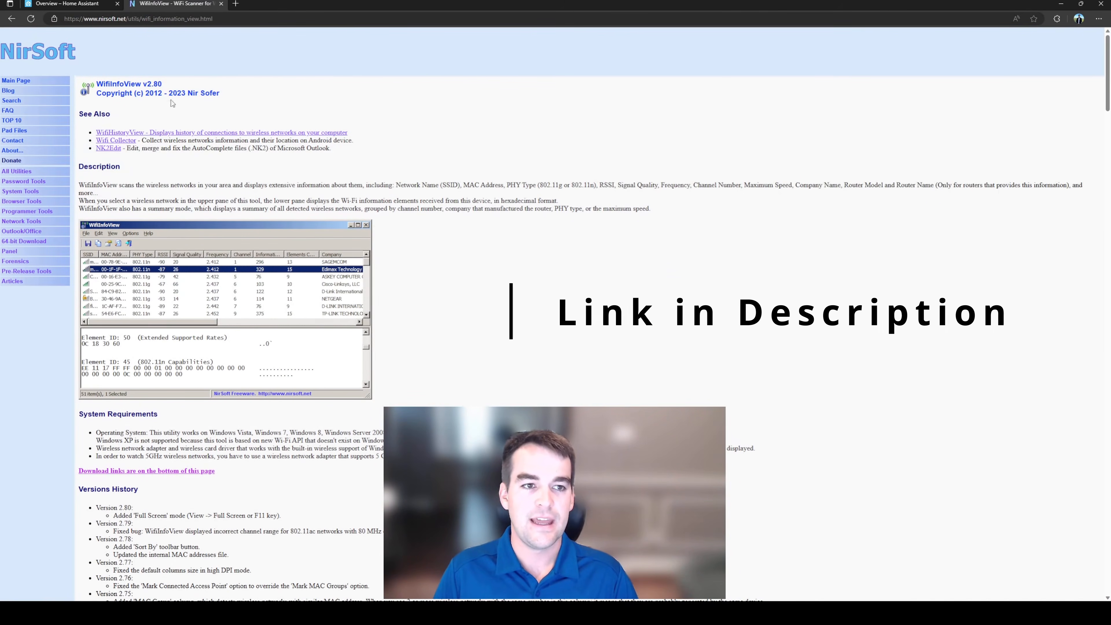
left_click_drag(97, 84, 141, 84)
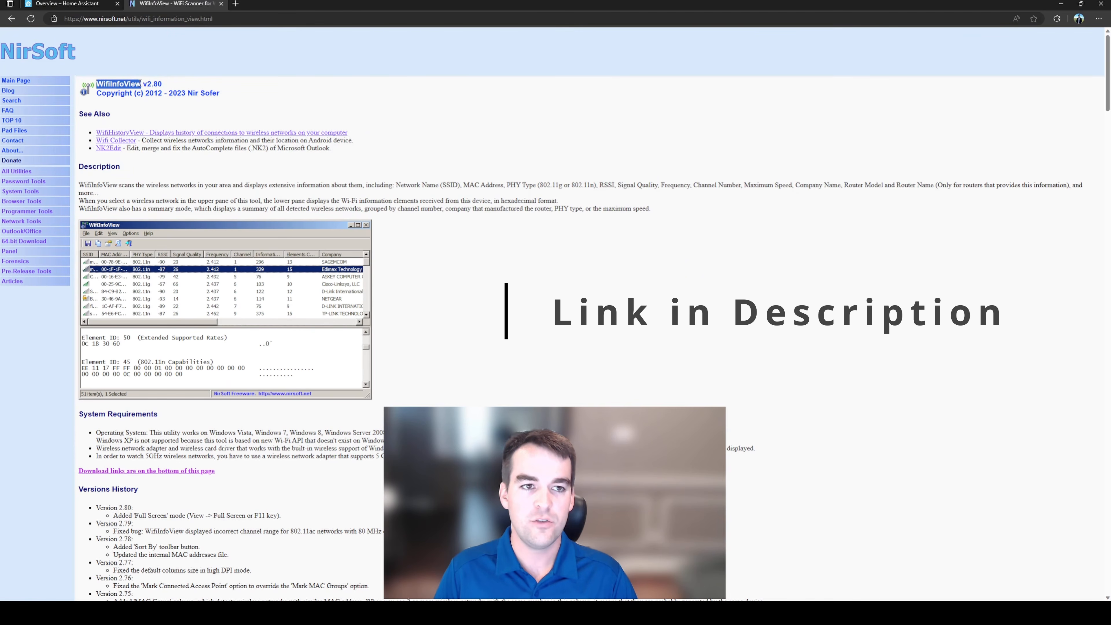
left_click(186, 472)
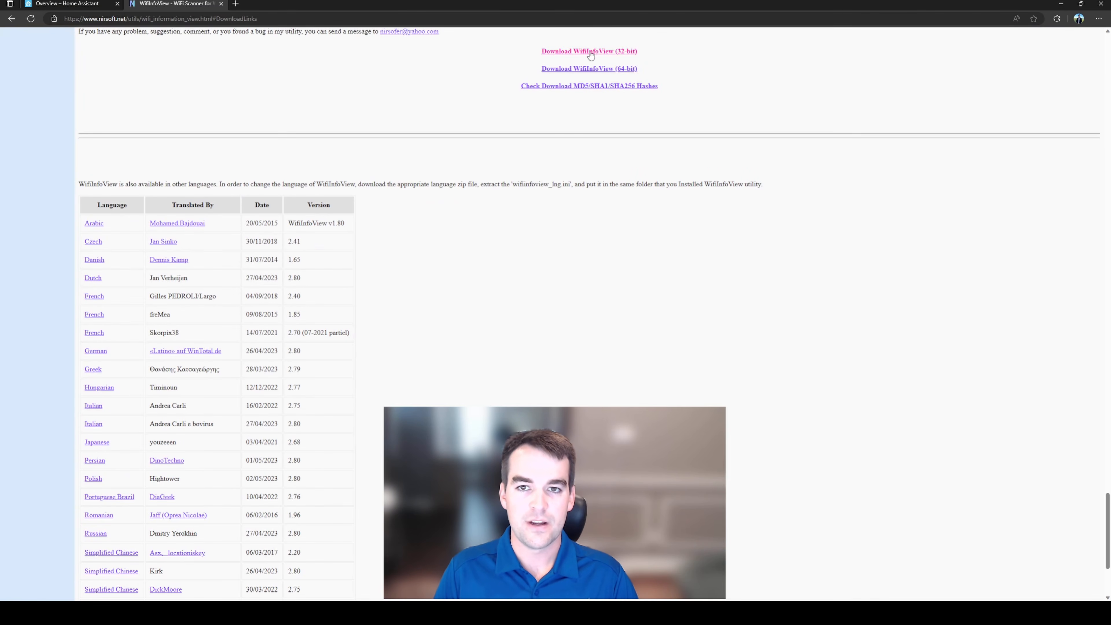
left_click(602, 70)
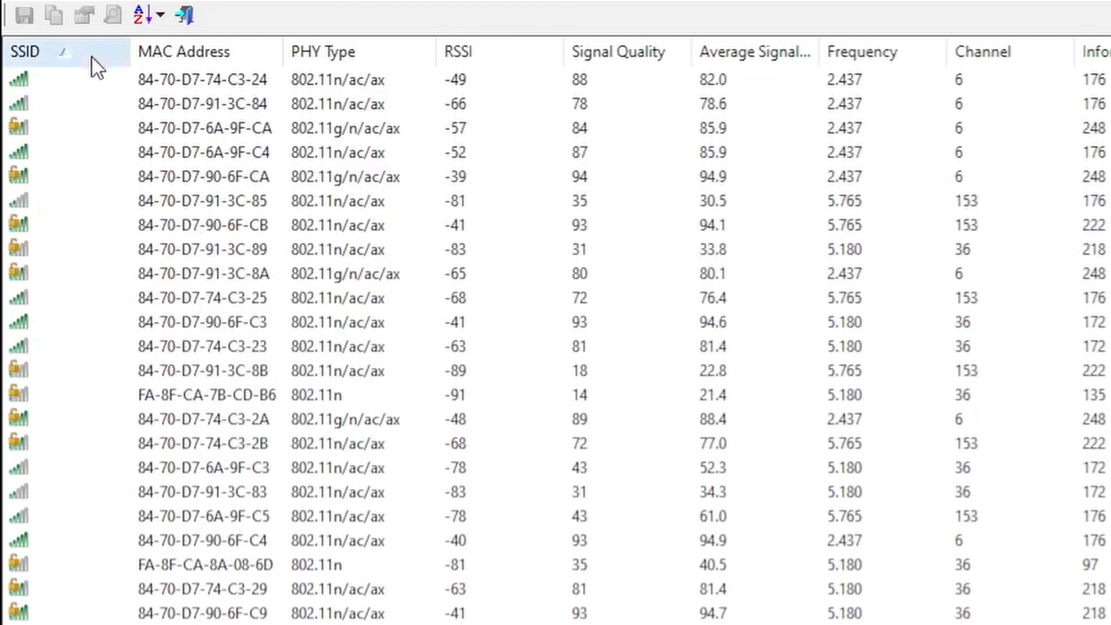
Step: Look through WifiInfoView's detected networks by SSID and select the first Dallas access point
scroll(472, 374, "down", 6)
scroll(323, 370, "up", 6)
scroll(131, 438, "down", 8)
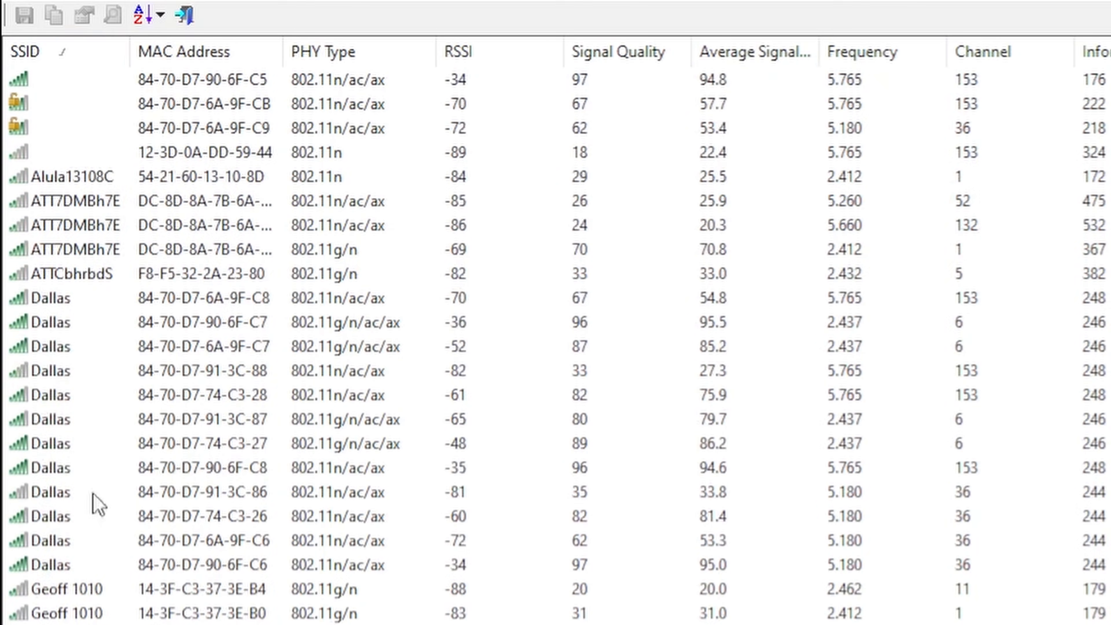
left_click(70, 302)
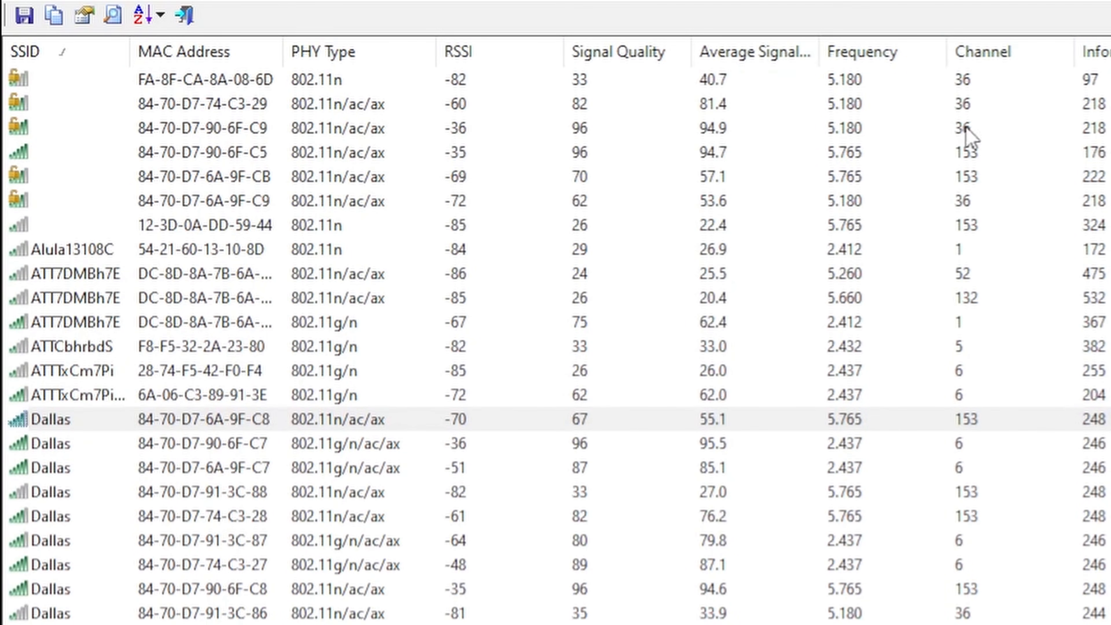
Step: Sort the detected networks by channel and compare the signal strength of those on channel 1
left_click(984, 55)
scroll(999, 153, "up", 7)
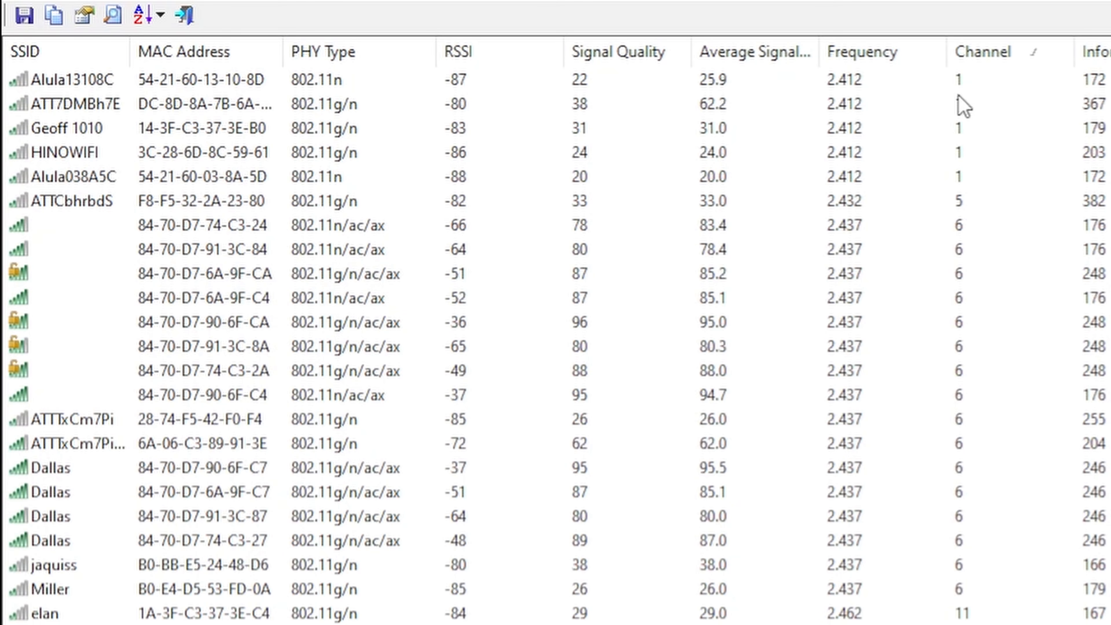
left_click(113, 90)
left_click(113, 199)
left_click(94, 109)
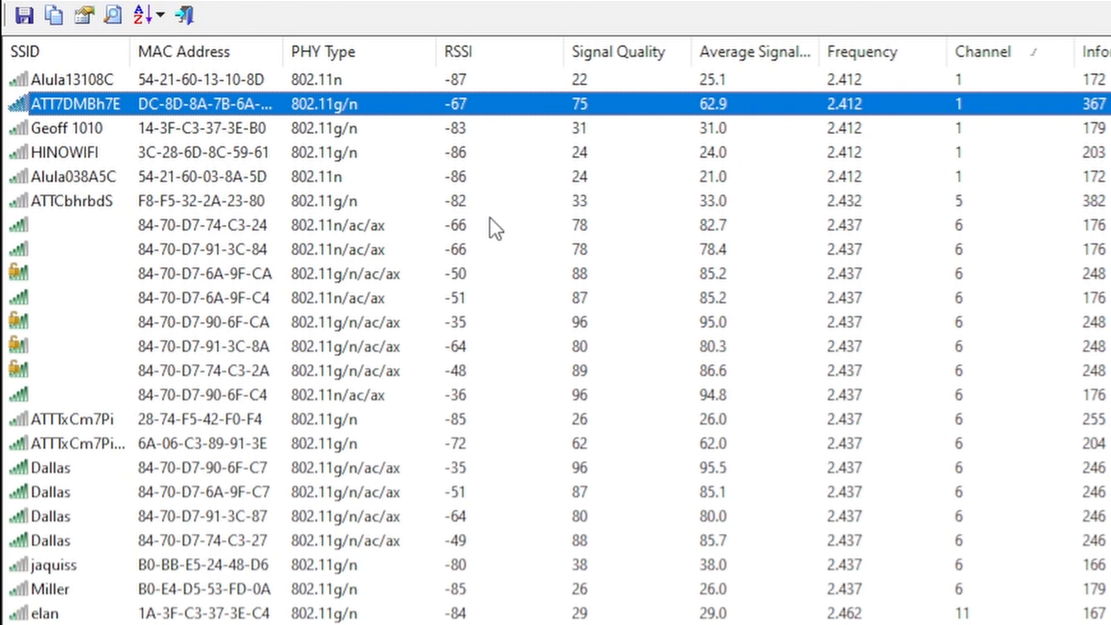
left_click(935, 131)
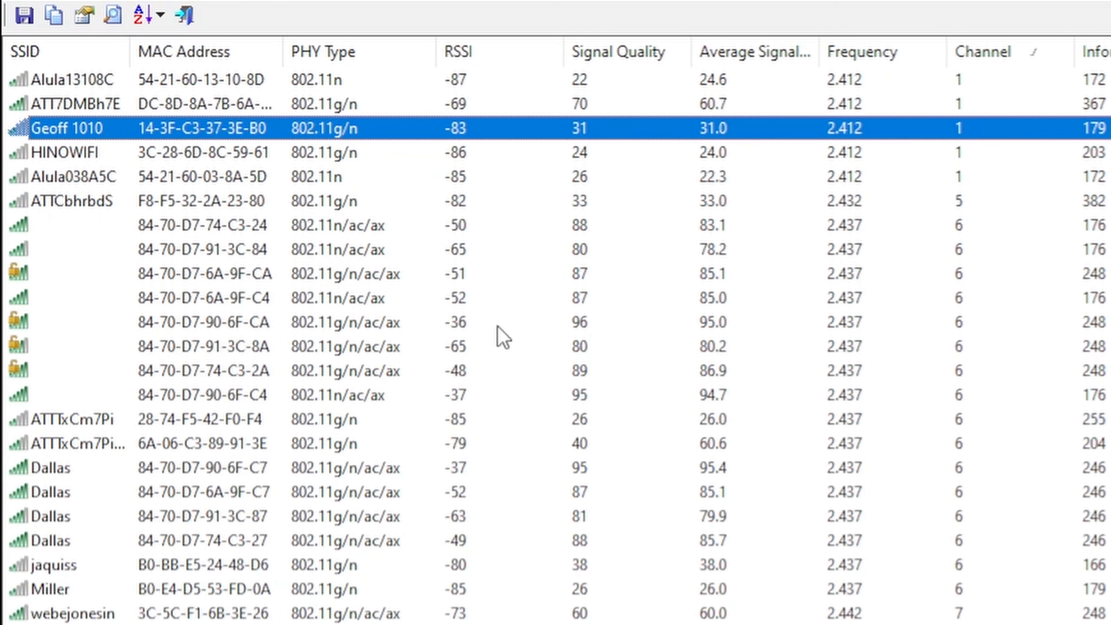
left_click(906, 179)
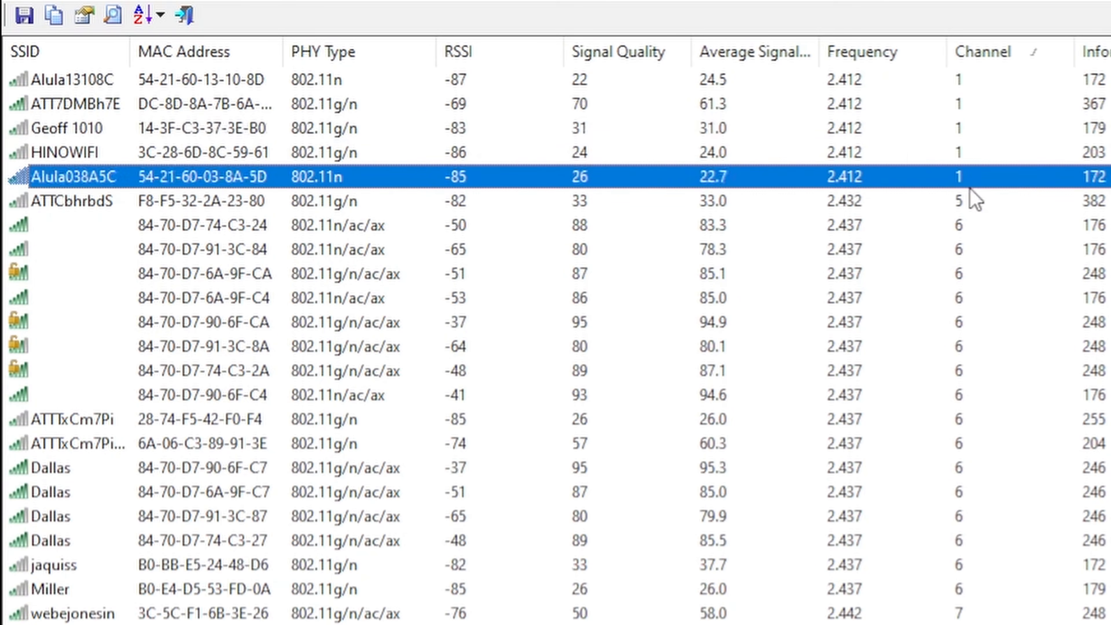
left_click(901, 156)
left_click(945, 127)
left_click(967, 98)
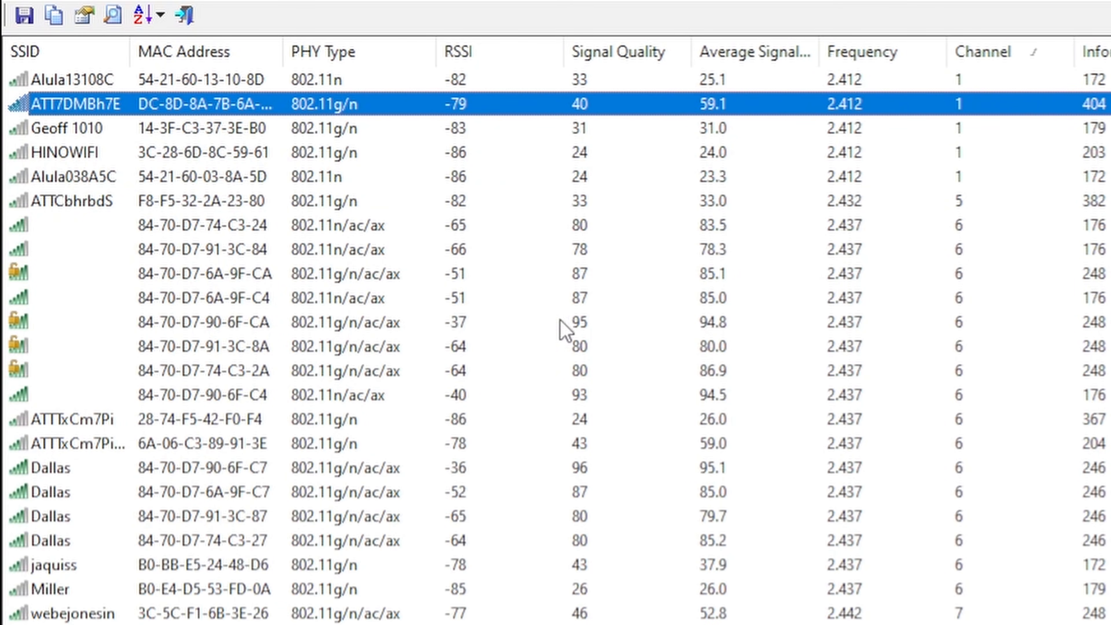
Step: Examine the signal strength of the unnamed access points on channel 6
left_click(240, 273)
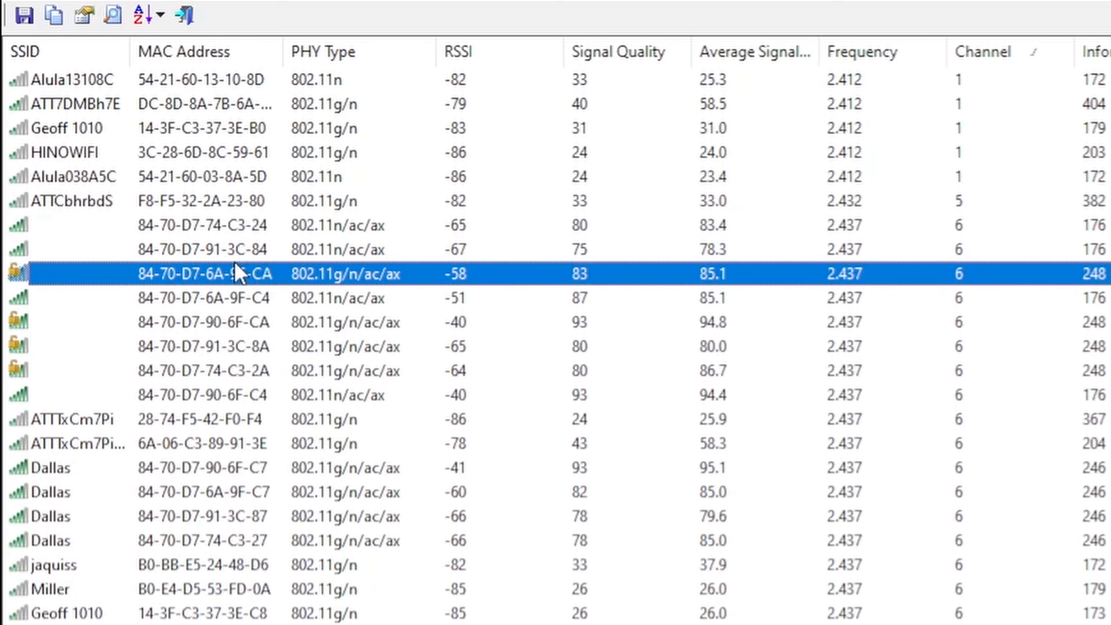
left_click(203, 231)
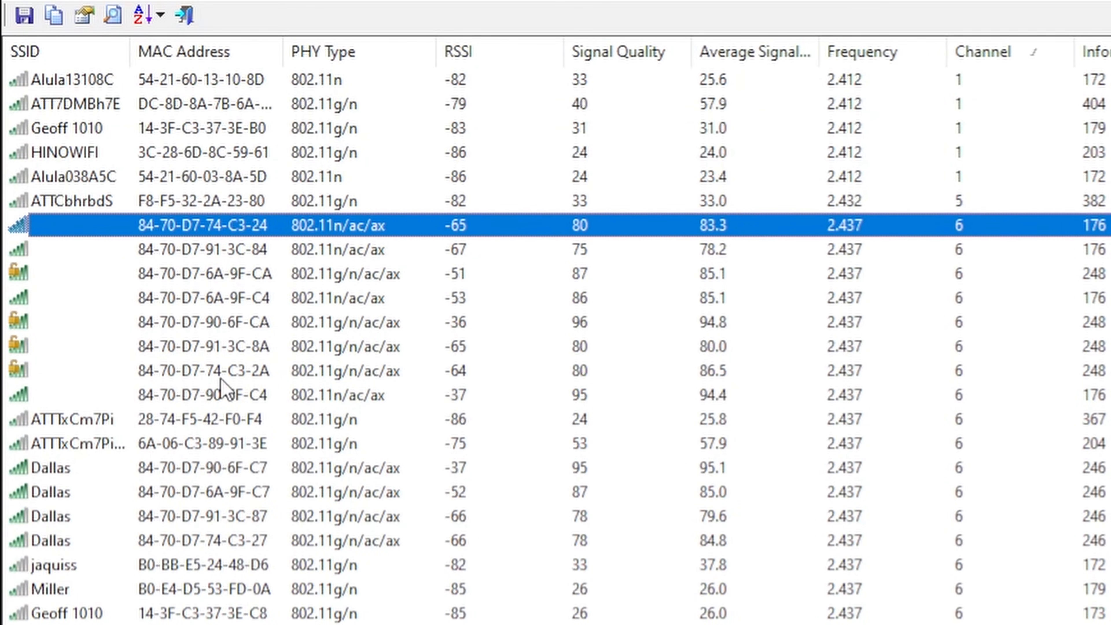
left_click(223, 276)
left_click(221, 323)
left_click(220, 348)
left_click(197, 282)
left_click(212, 249)
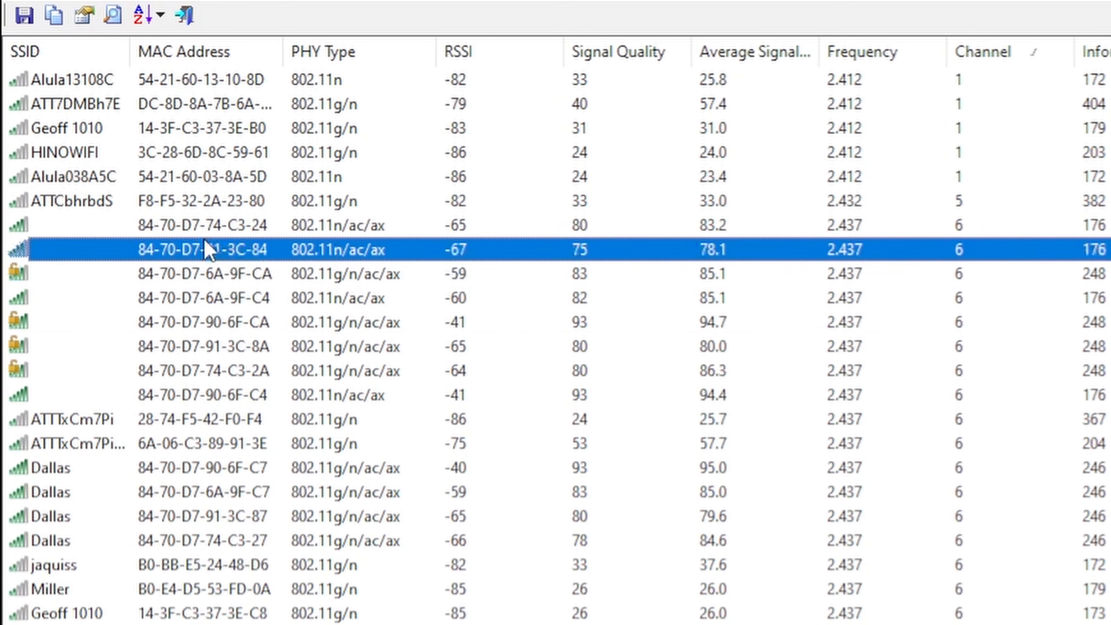
left_click(214, 225)
left_click(224, 296)
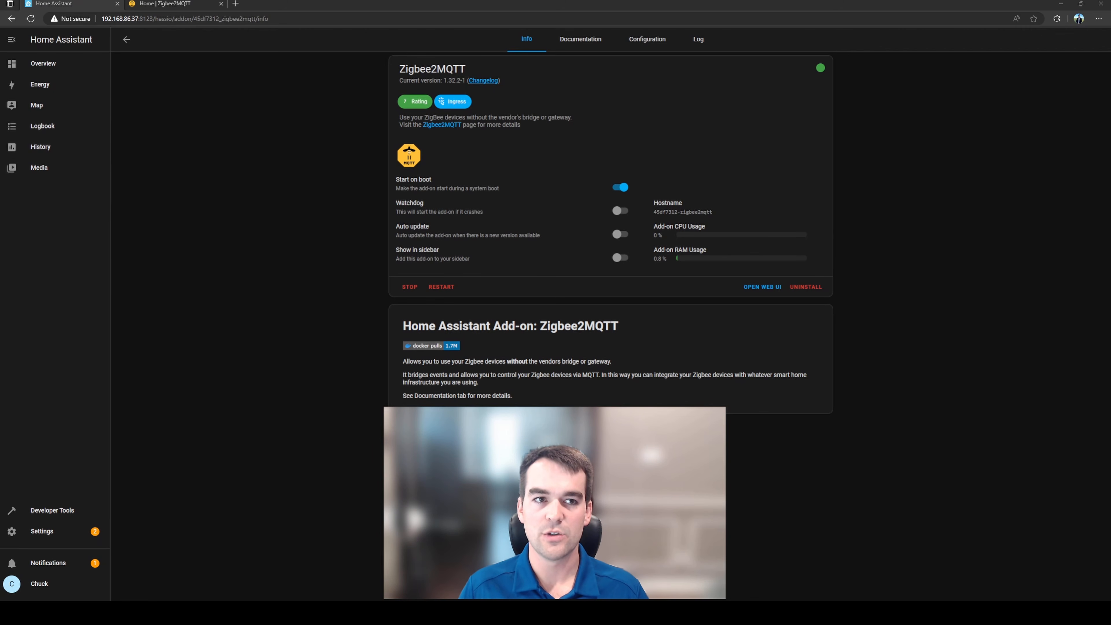
Step: Browse the supported devices list on the Zigbee2MQTT website
left_click(197, 4)
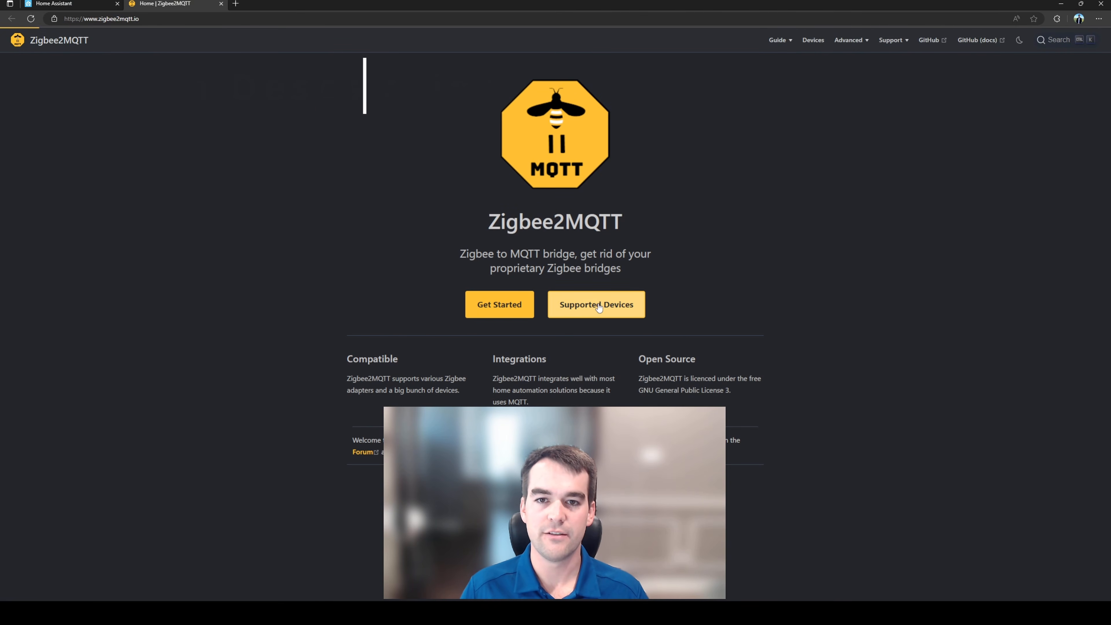
left_click(634, 308)
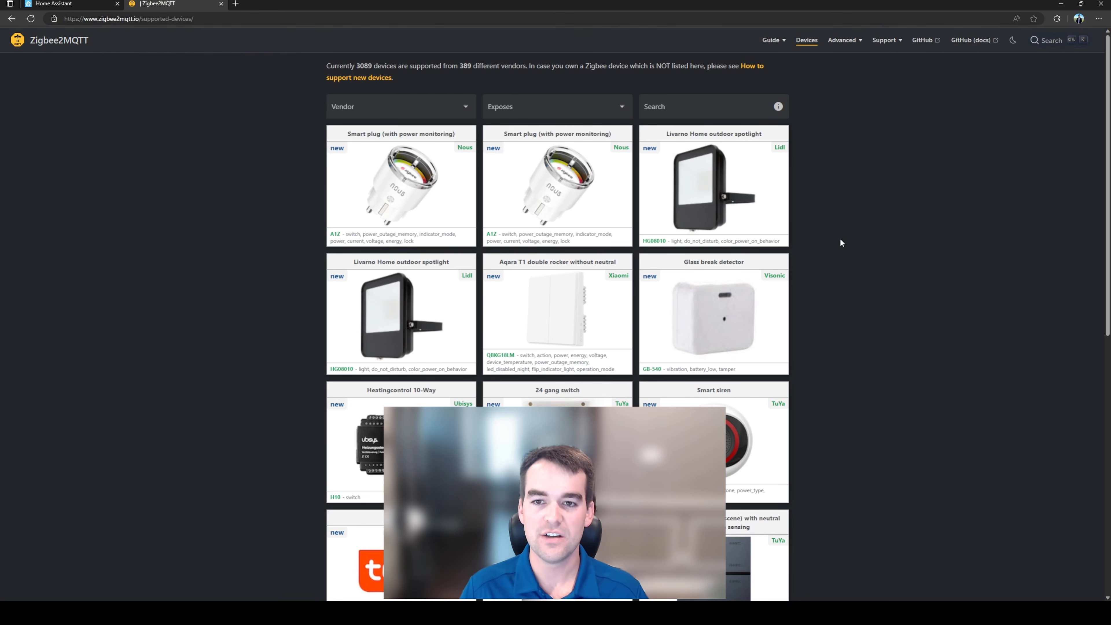
scroll(840, 239, "down", 10)
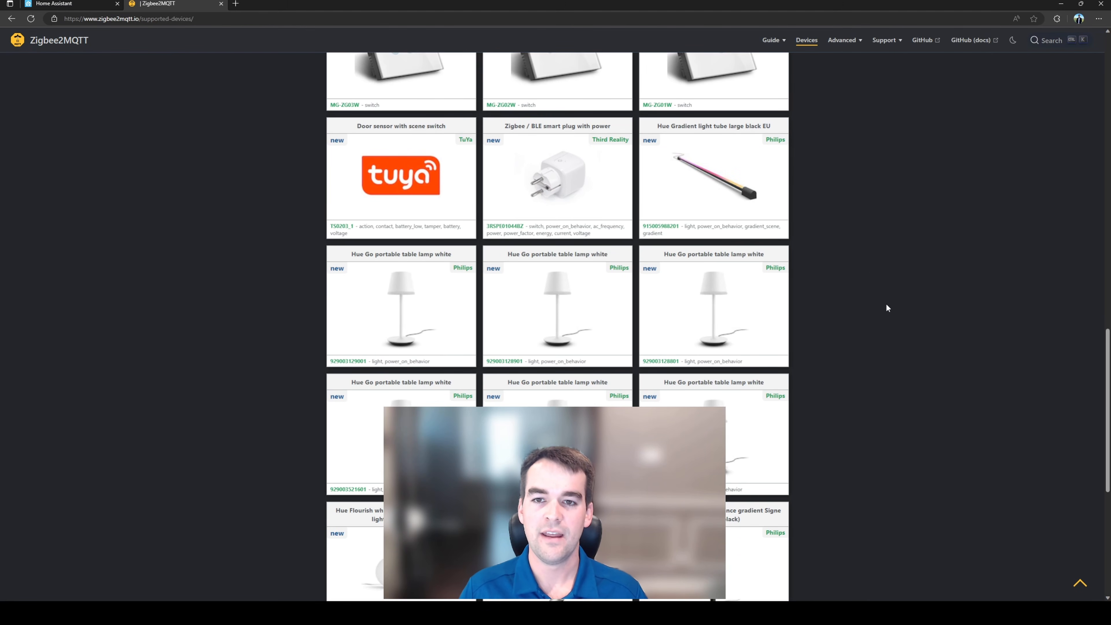
scroll(886, 306, "down", 4)
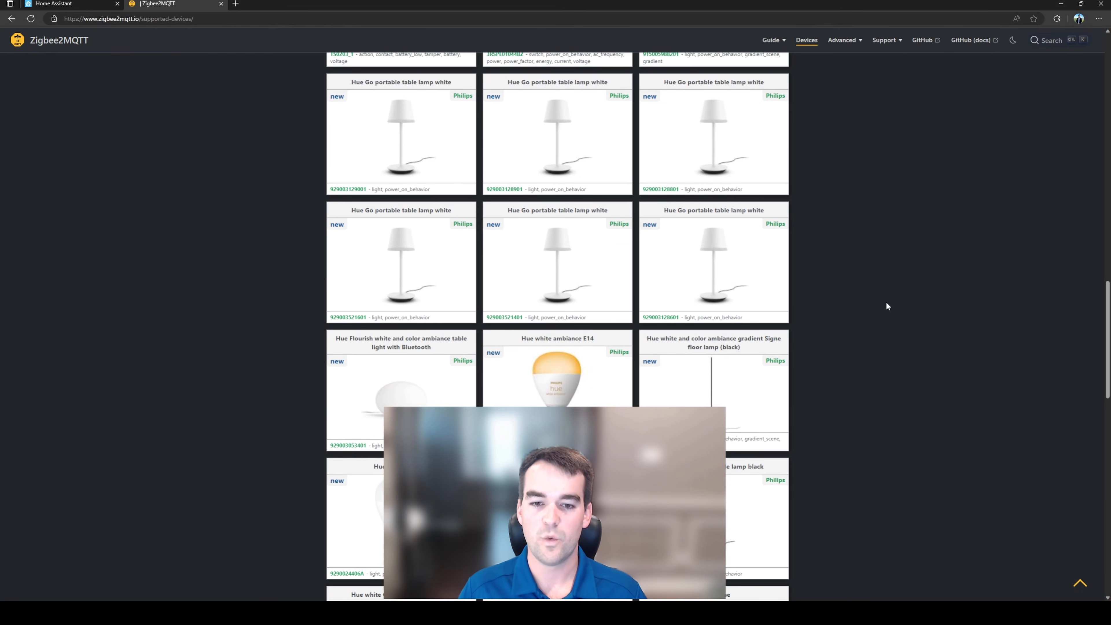
scroll(886, 305, "down", 5)
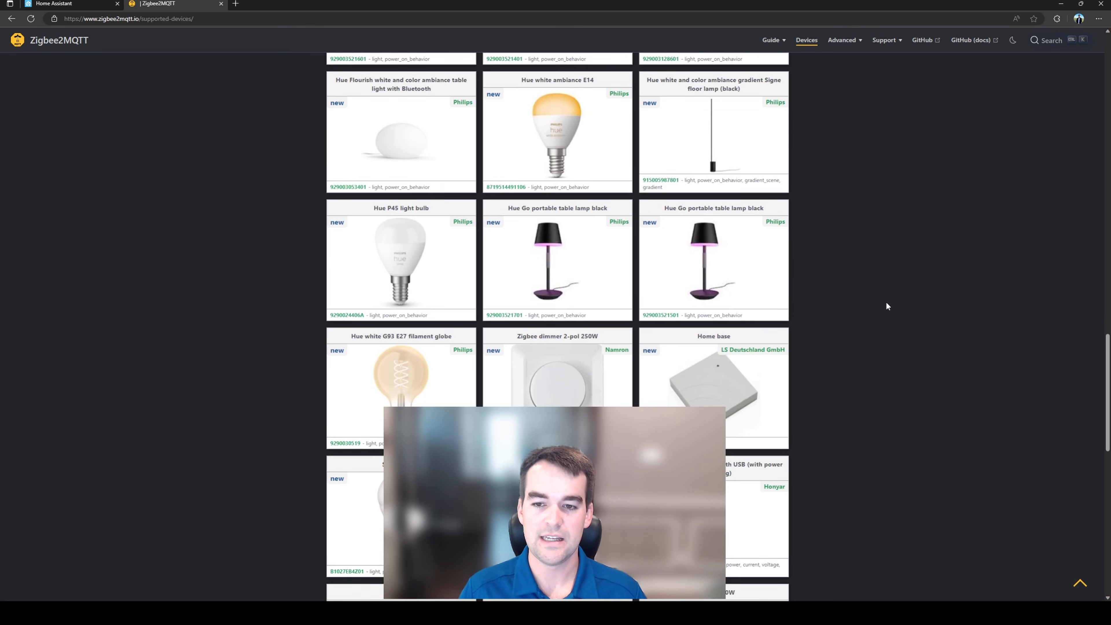
scroll(886, 306, "down", 3)
scroll(886, 303, "down", 4)
scroll(928, 315, "up", 20)
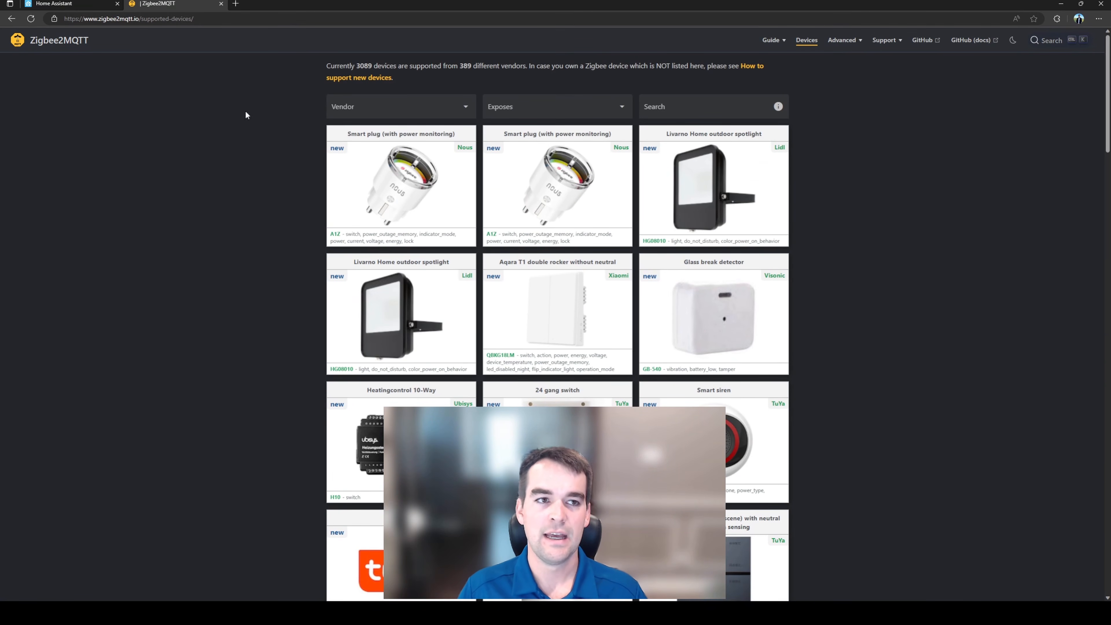
Step: Return to the Zigbee2MQTT add-on in Home Assistant, open its web interface and permit all devices to join
left_click(72, 4)
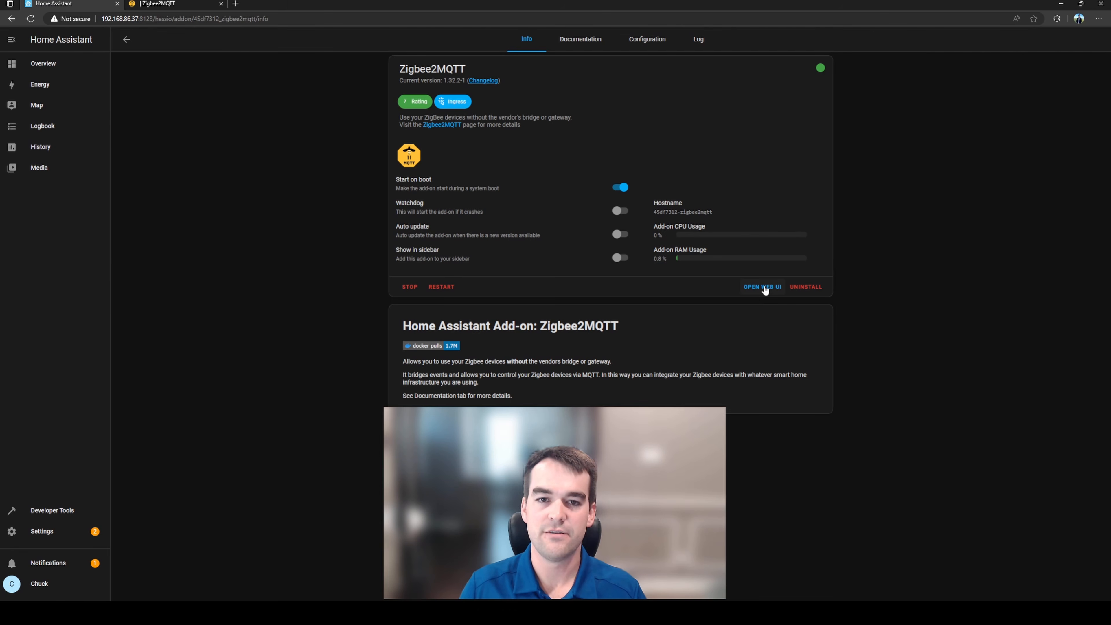
left_click(758, 291)
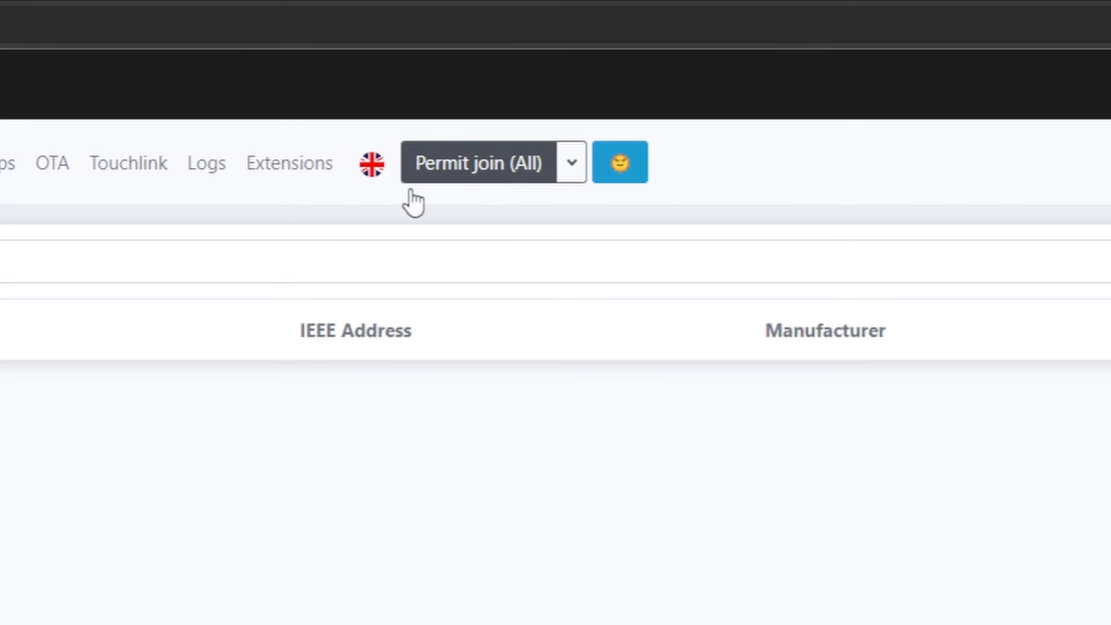
left_click(487, 183)
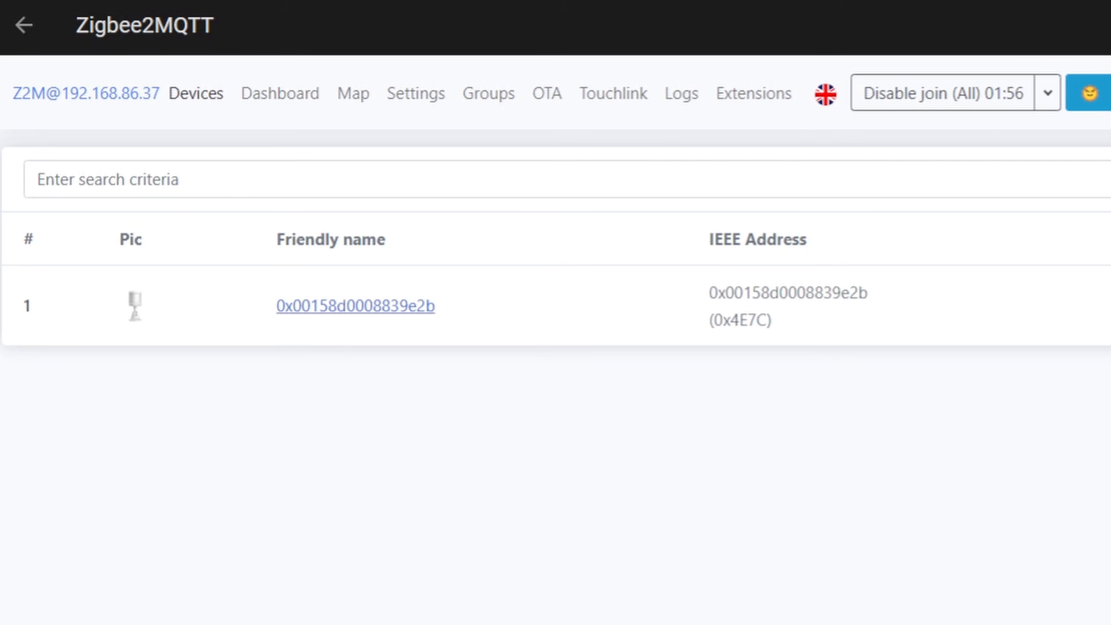
Step: Examine the joined motion sensor's Zigbee model, manufacturer and description, along with the values it exposes
left_click(385, 307)
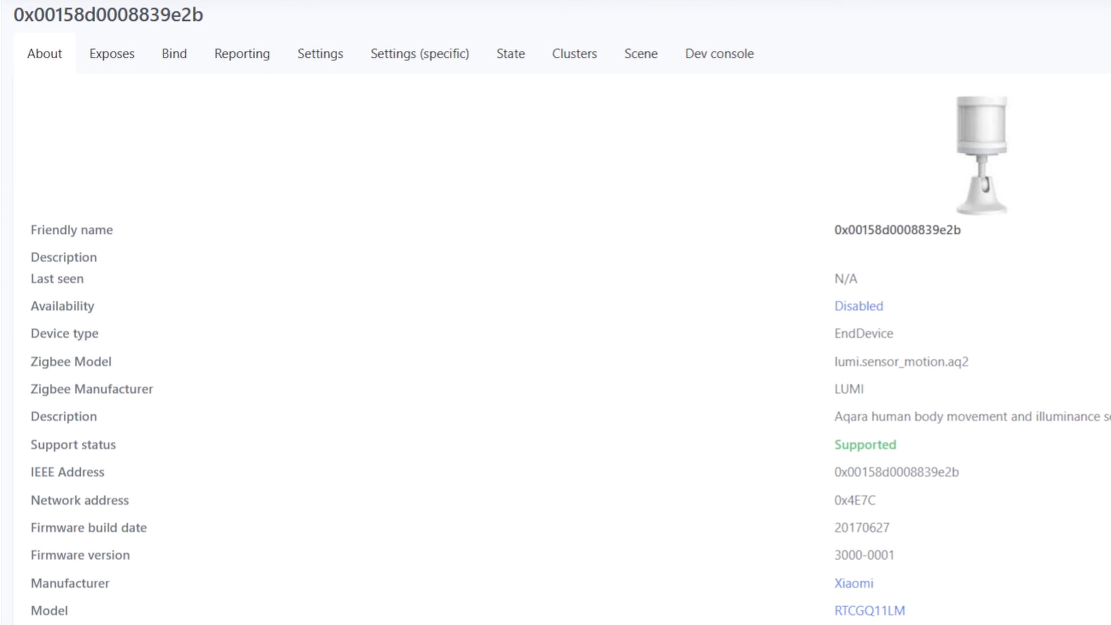
left_click_drag(847, 362, 970, 363)
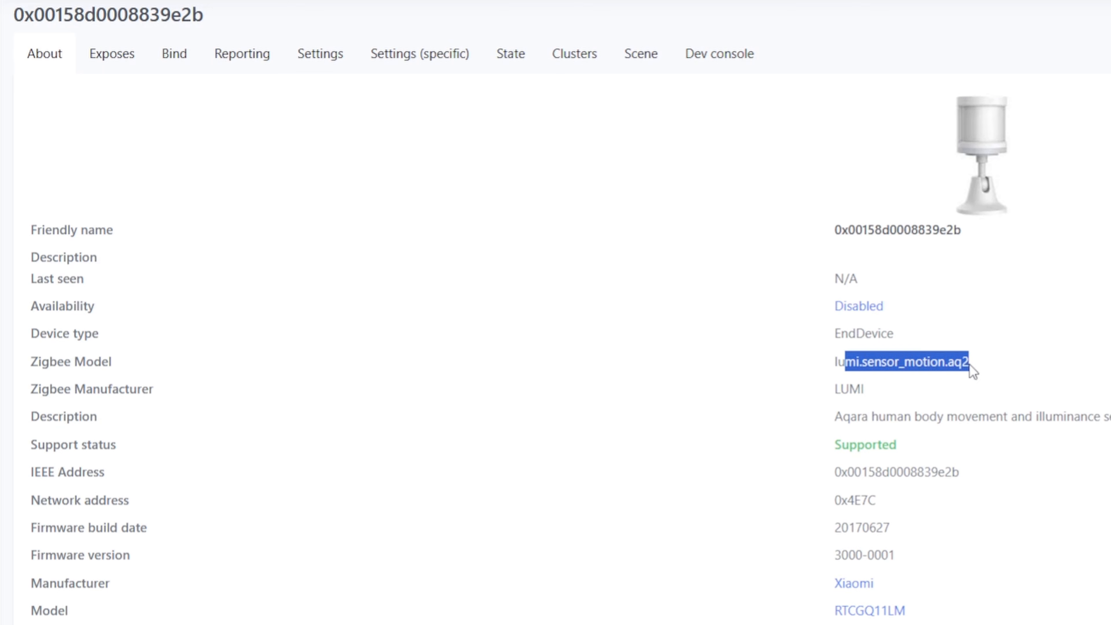
left_click(969, 364)
left_click_drag(843, 362, 992, 372)
left_click(967, 379)
left_click_drag(841, 389, 892, 387)
left_click(887, 384)
left_click_drag(835, 416, 948, 416)
left_click(945, 414)
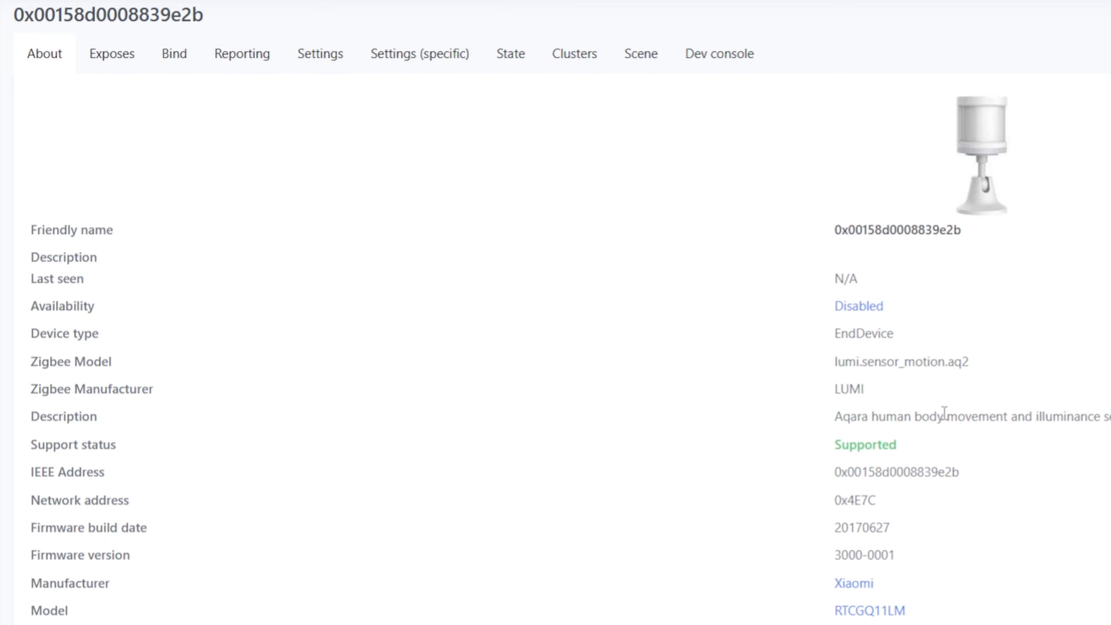
left_click(112, 63)
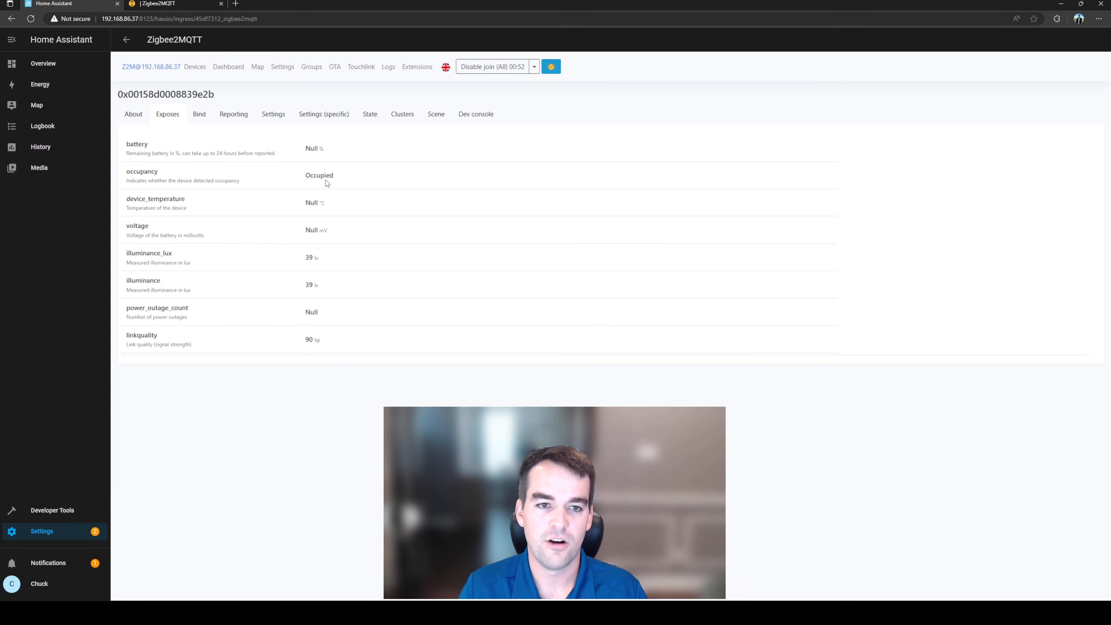
Step: Rename the motion sensor to "ChuckBuilds Motion Sensor" with Update Home Assistant entity ID enabled
left_click(134, 113)
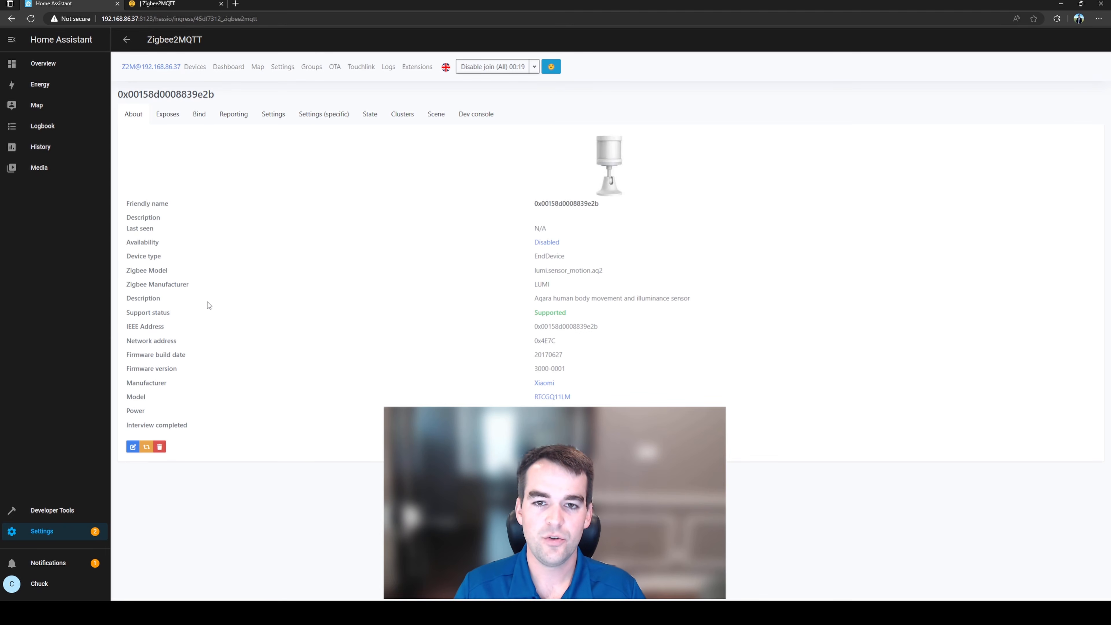
left_click(133, 446)
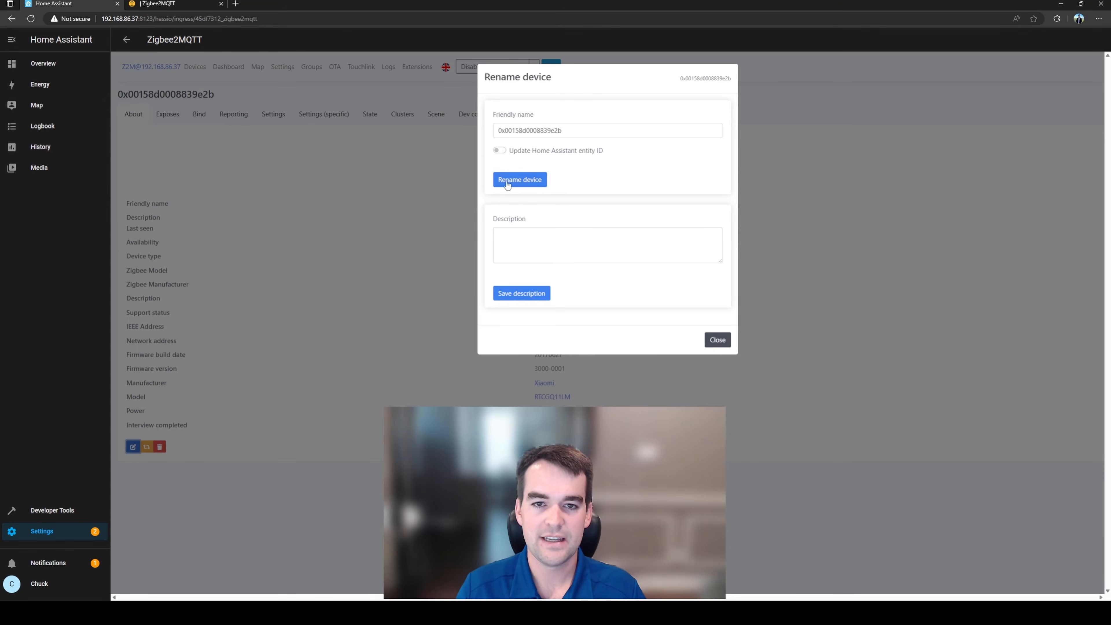
left_click(500, 151)
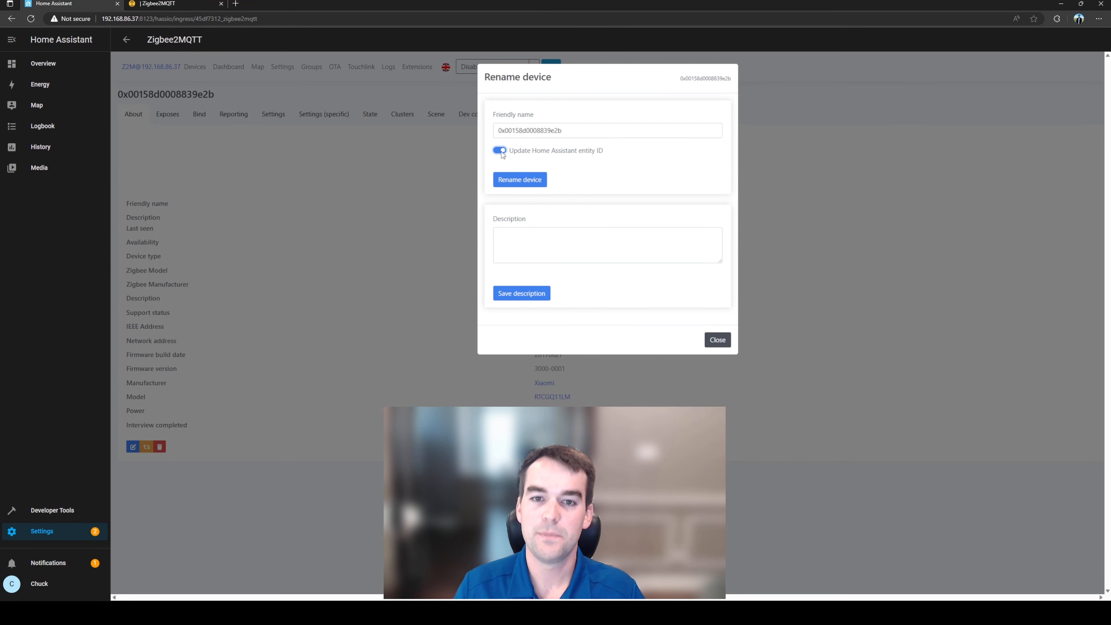
triple_click(587, 132)
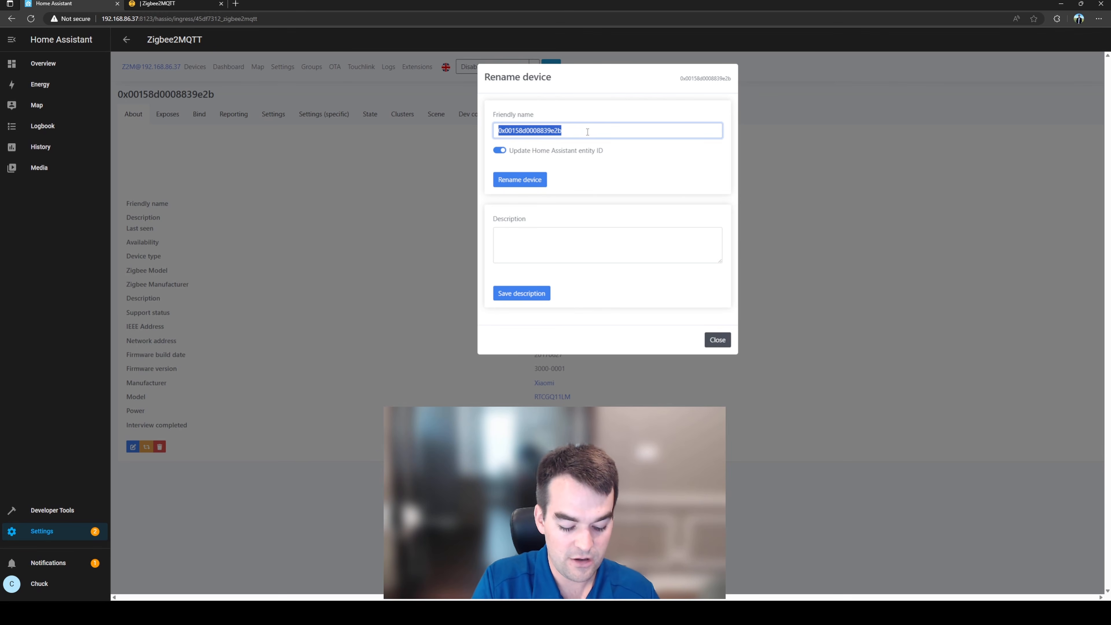
type("ChuckBuilds")
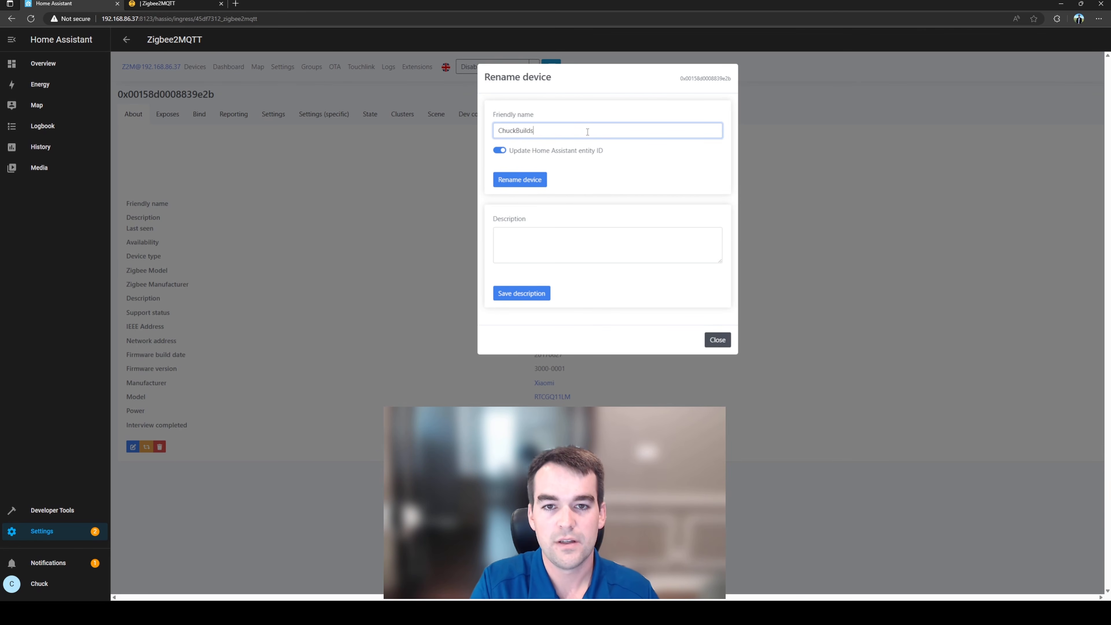
type(" Motion Sensor")
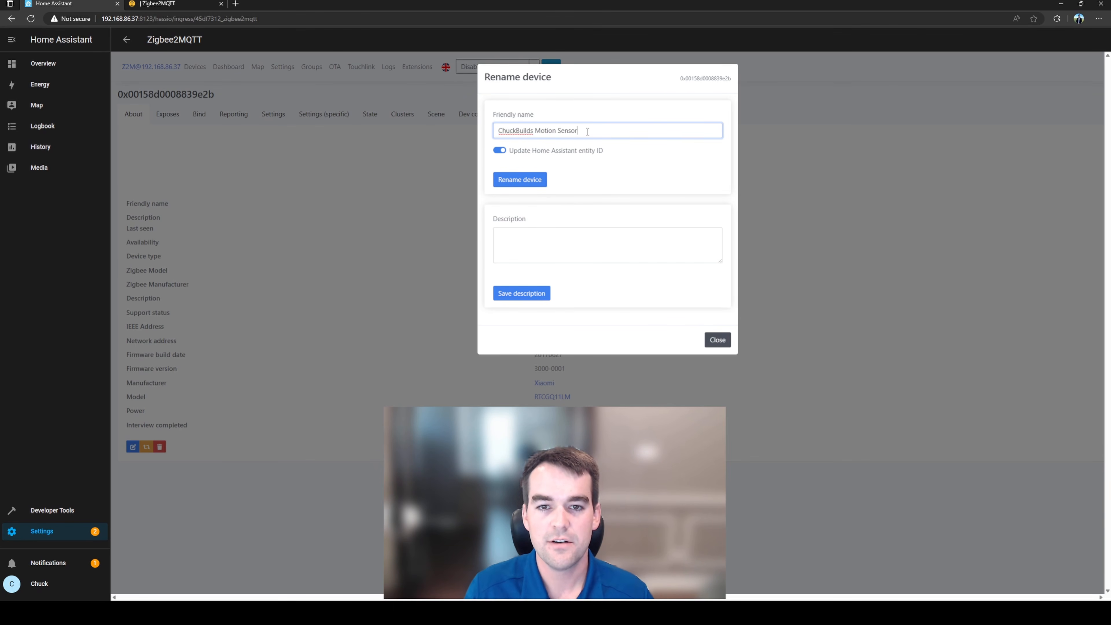
left_click(531, 180)
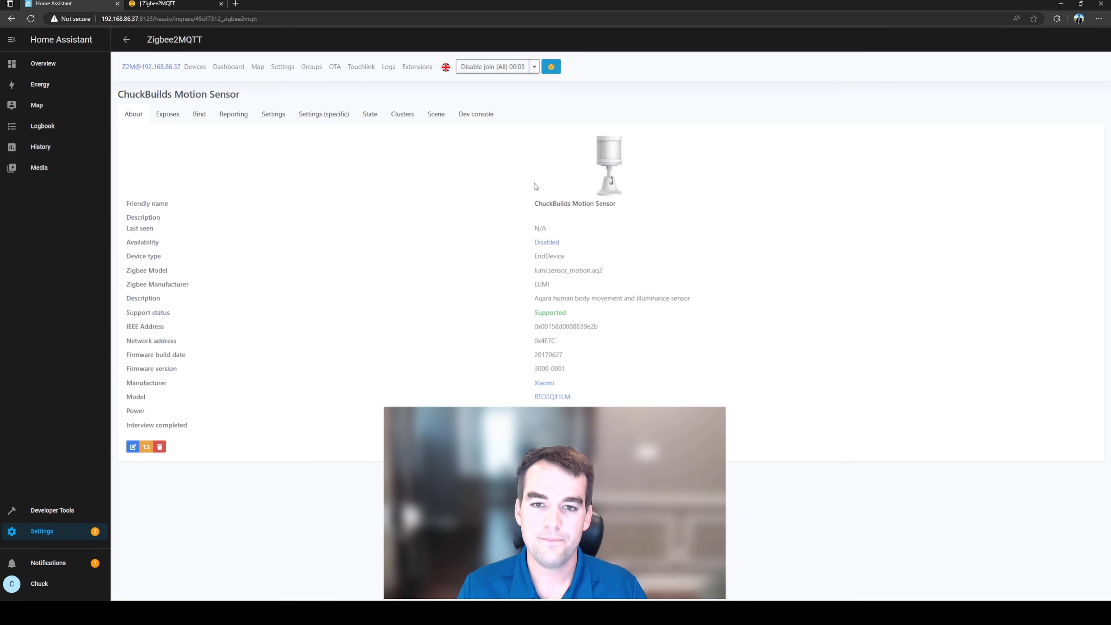
left_click_drag(537, 201, 613, 205)
left_click(610, 205)
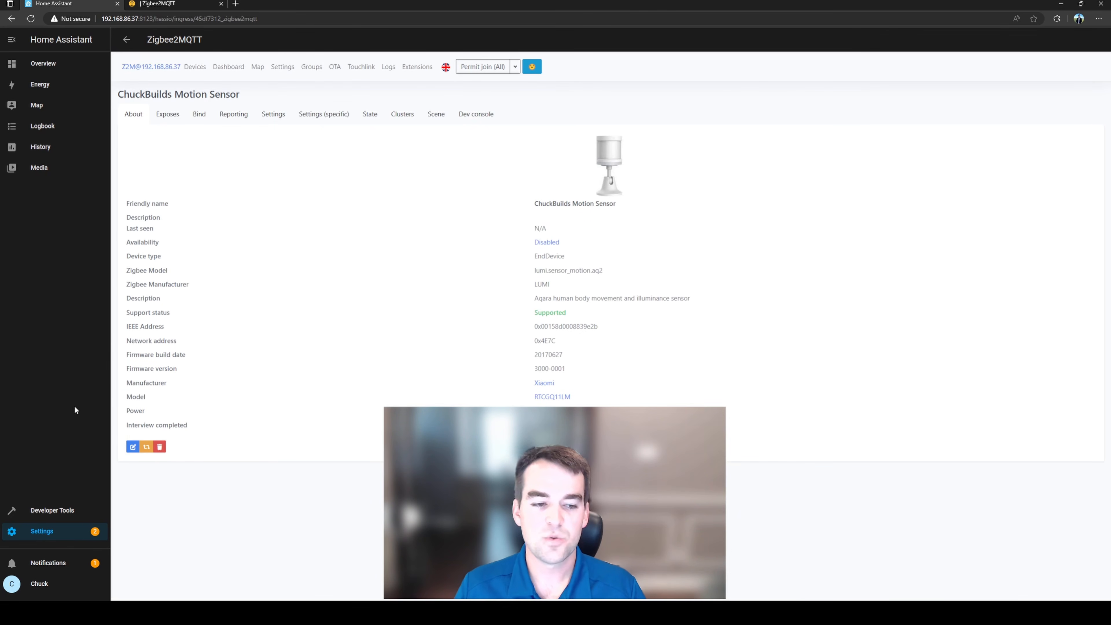
Step: Configure the discovered MQTT integration in Home Assistant to connect to the Mosquitto broker add-on
left_click(66, 534)
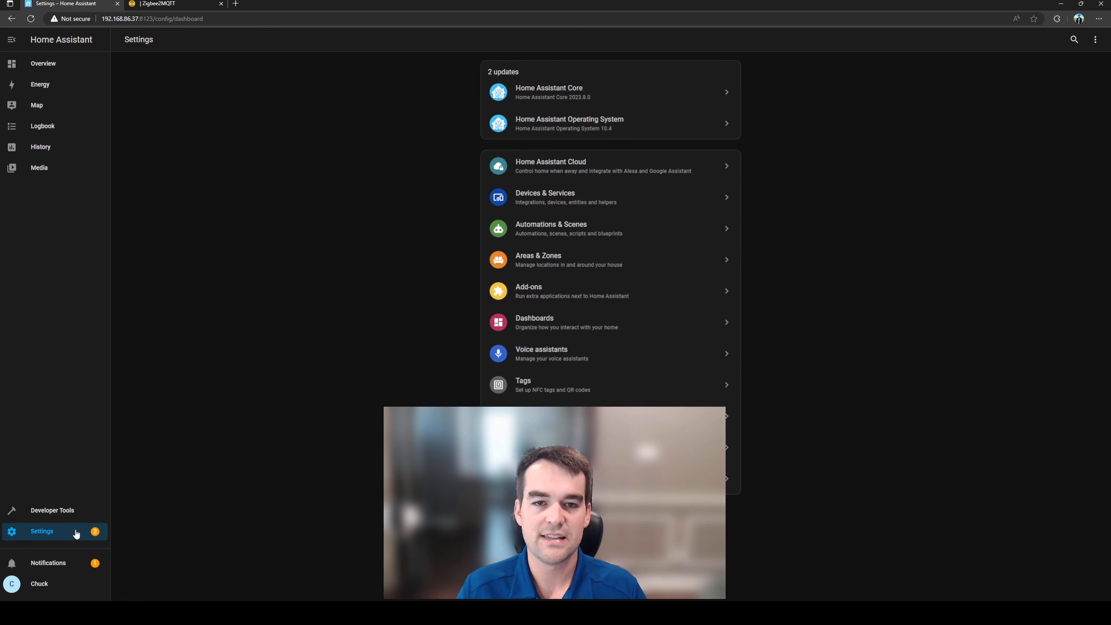
left_click(552, 197)
scroll(437, 318, "down", 1)
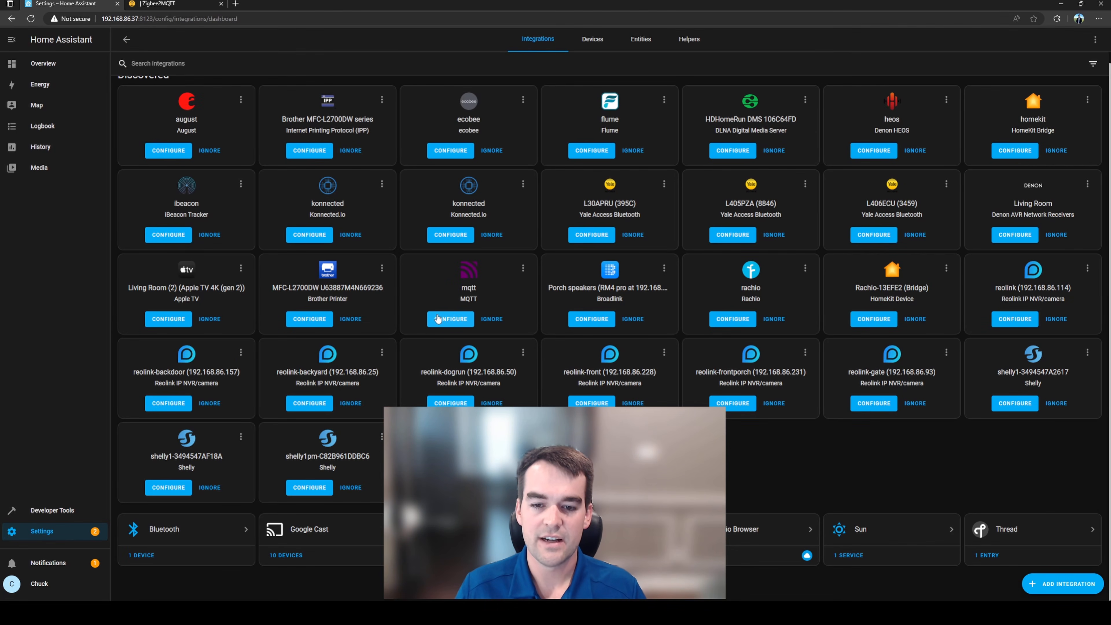
left_click(451, 319)
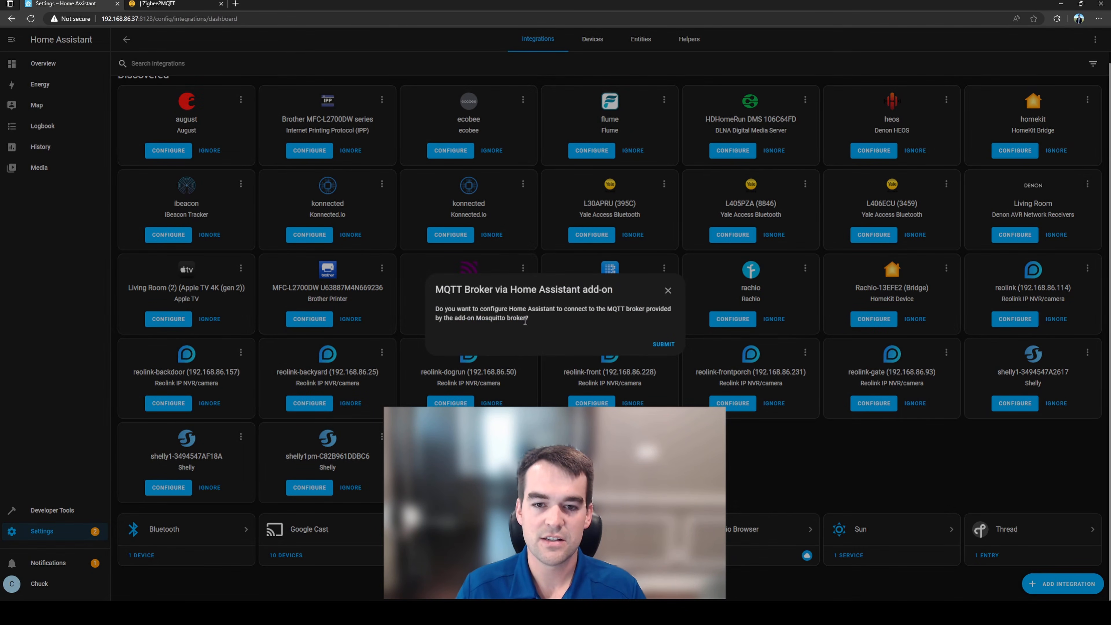
left_click(663, 344)
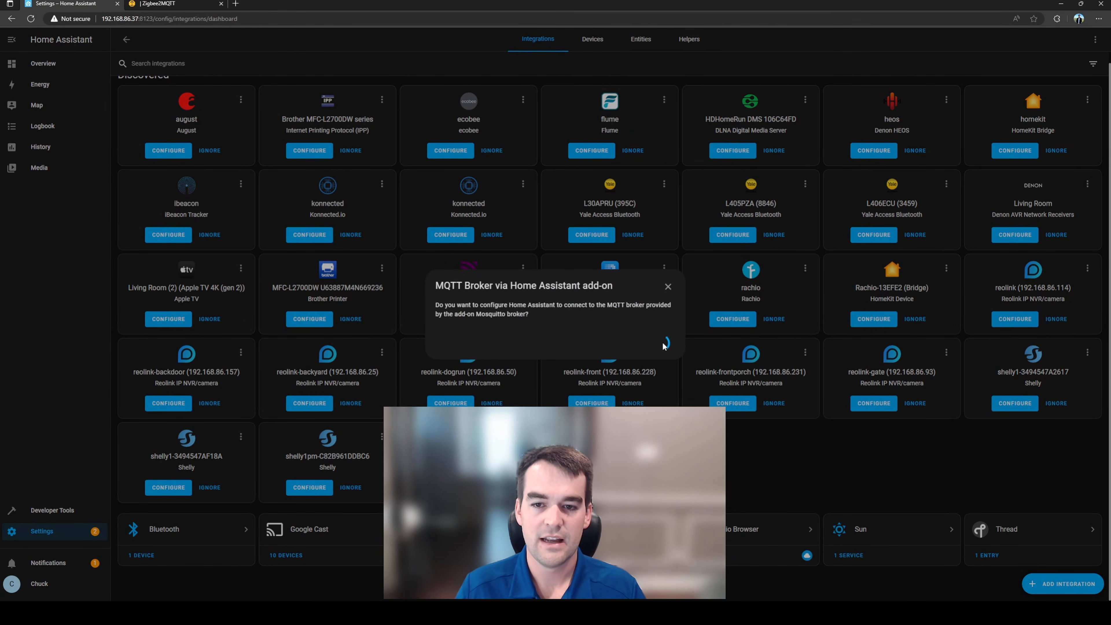
left_click(621, 338)
Step: Open the MQTT integration's device and review the motion sensor's name and Sensors section
scroll(625, 342, "down", 1)
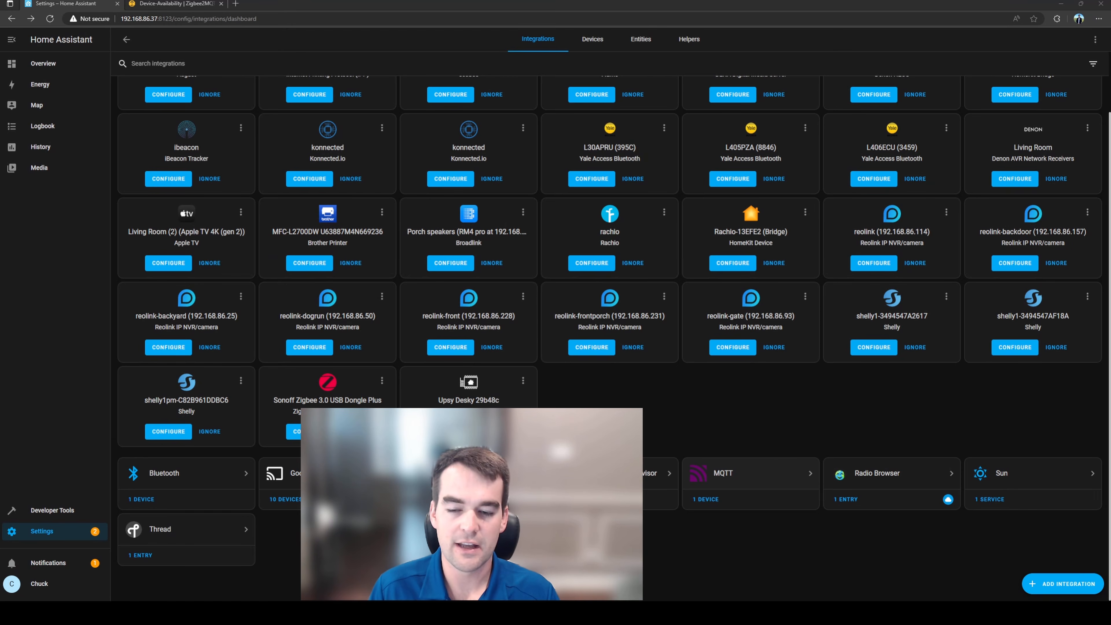
left_click(736, 480)
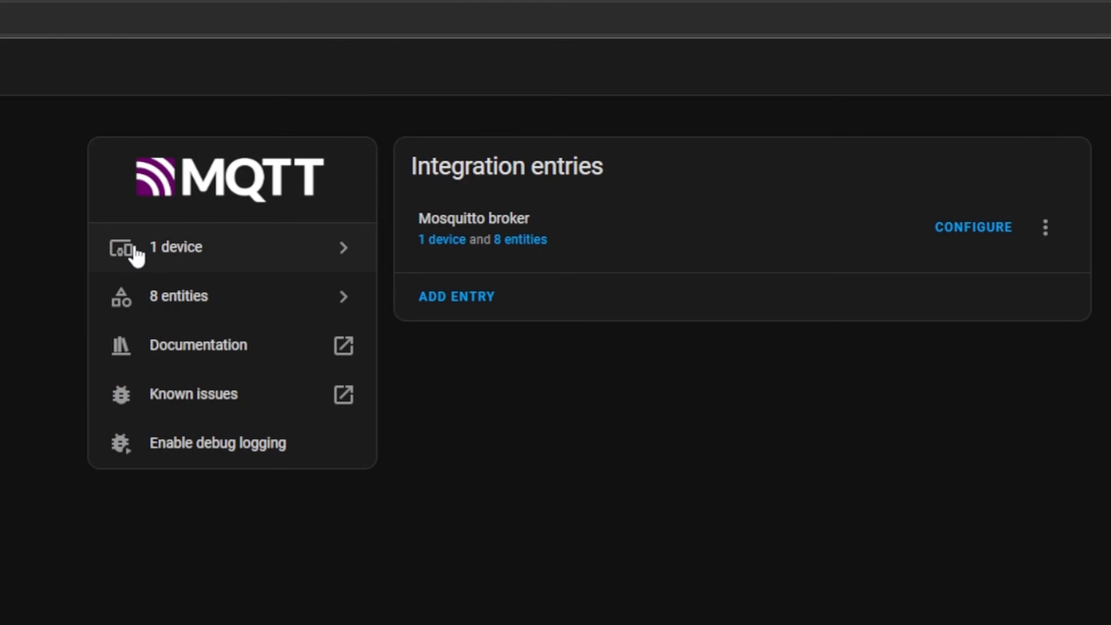
left_click(191, 252)
left_click_drag(65, 54, 66, 46)
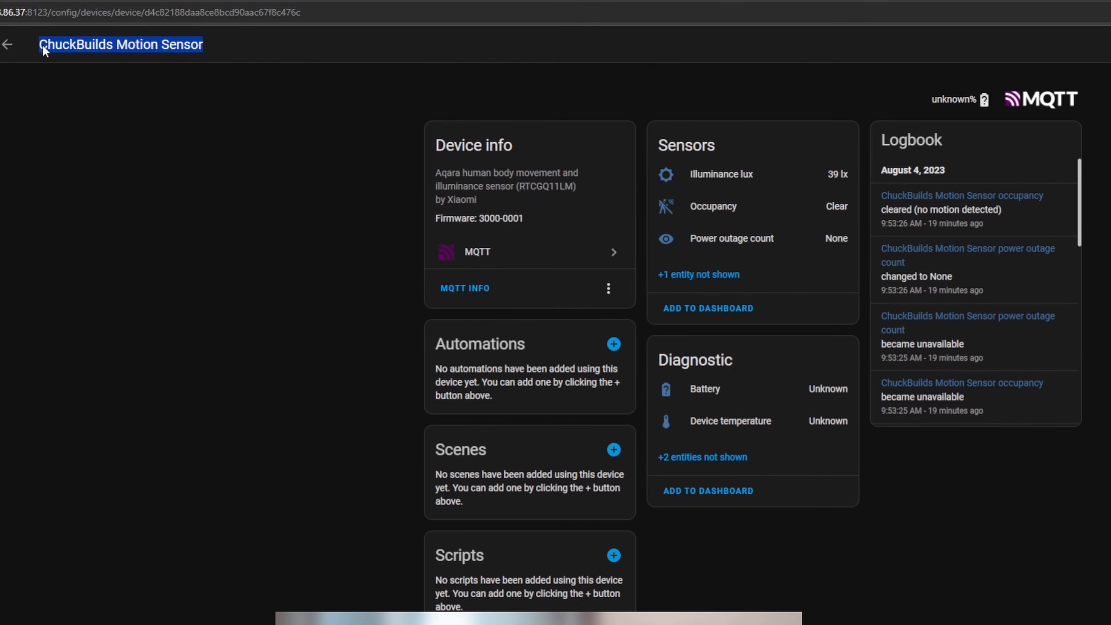
left_click(184, 130)
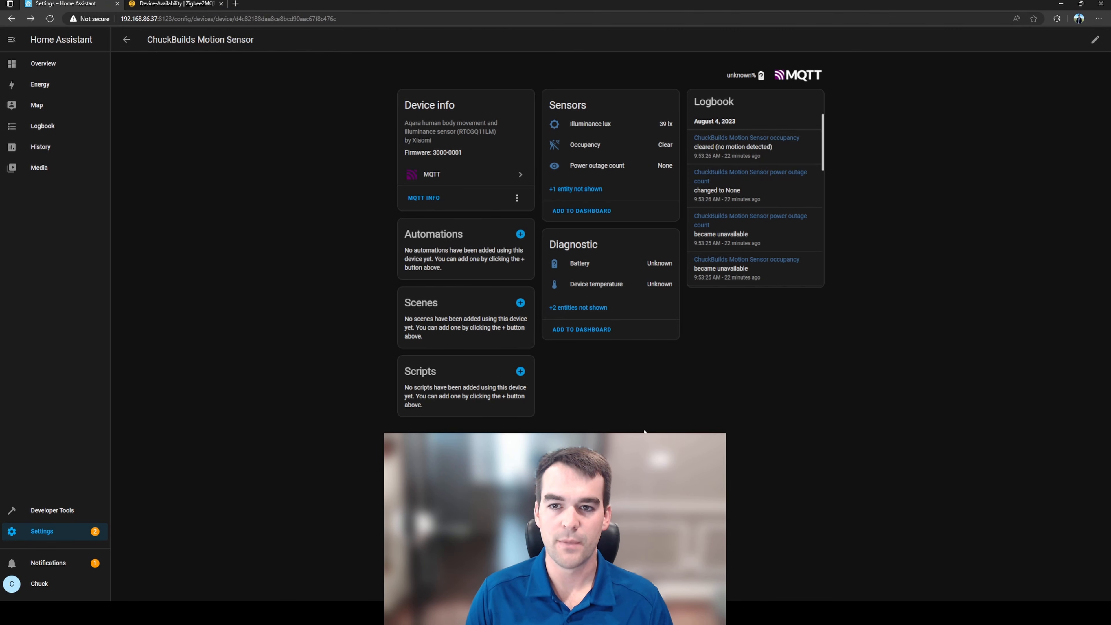
left_click_drag(549, 106, 591, 105)
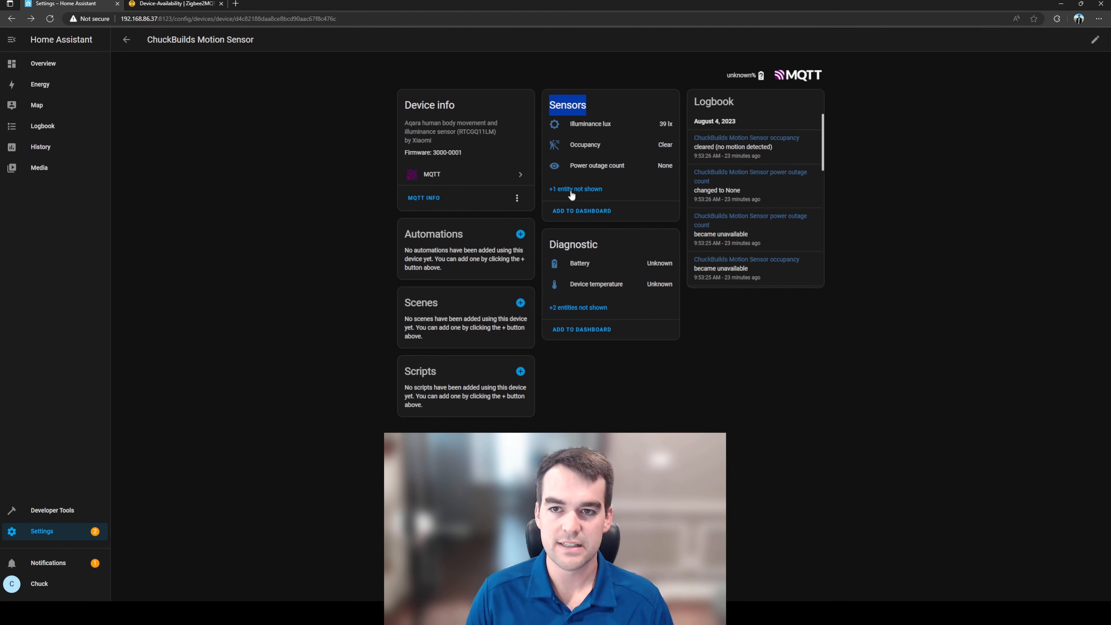
Step: Look through Home Assistant's entities and devices for the motion sensor and highlight its occupancy entity ID
left_click(59, 534)
left_click(589, 204)
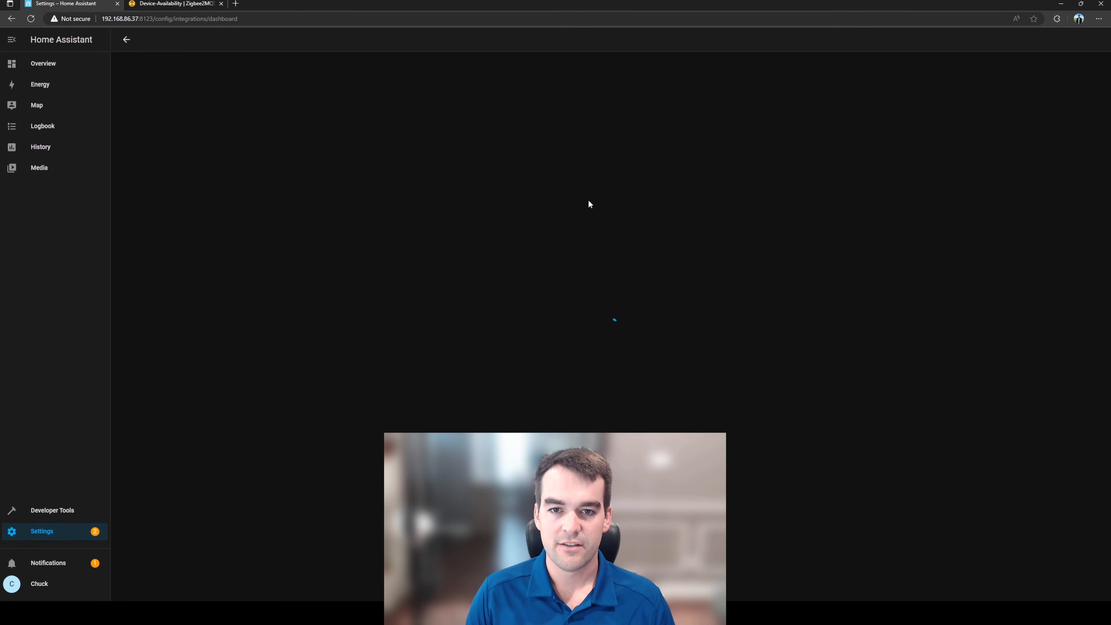
left_click(641, 42)
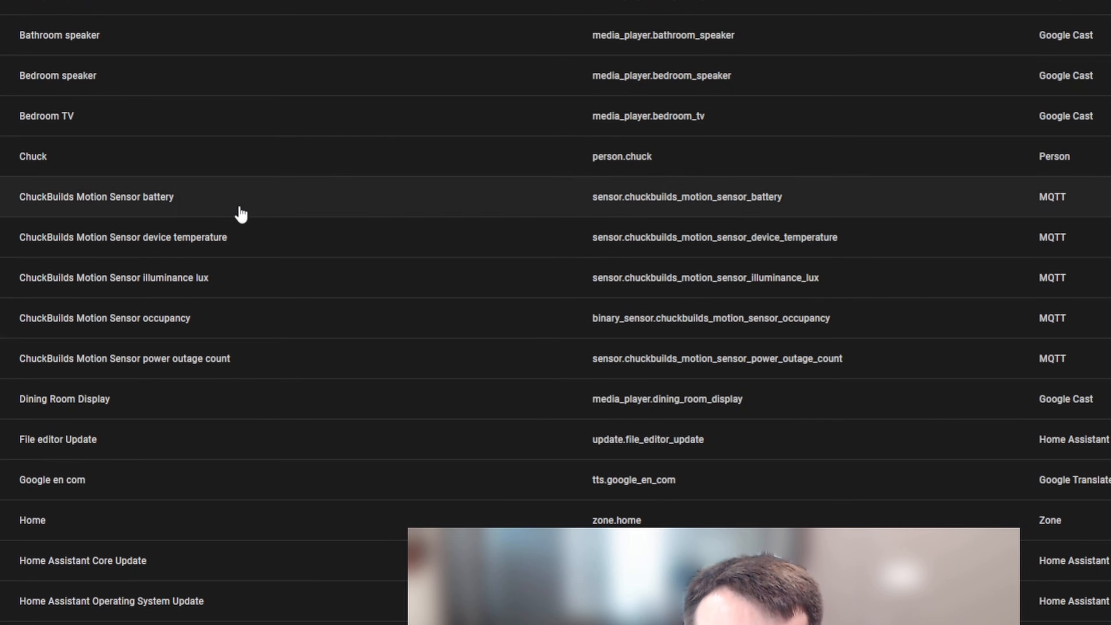
left_click(617, 31)
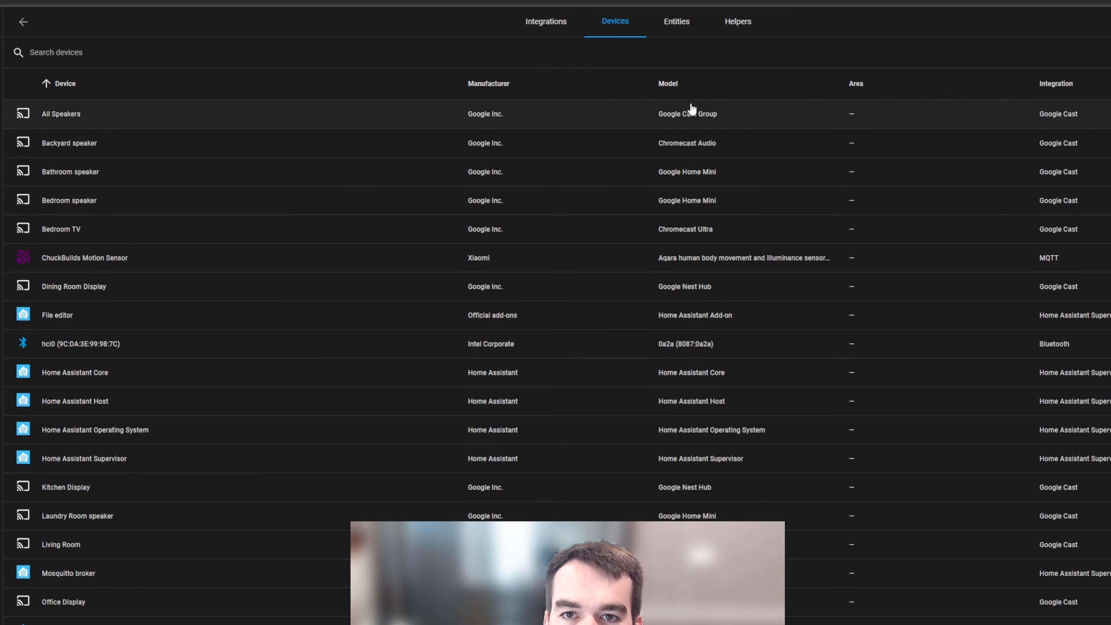
left_click(672, 22)
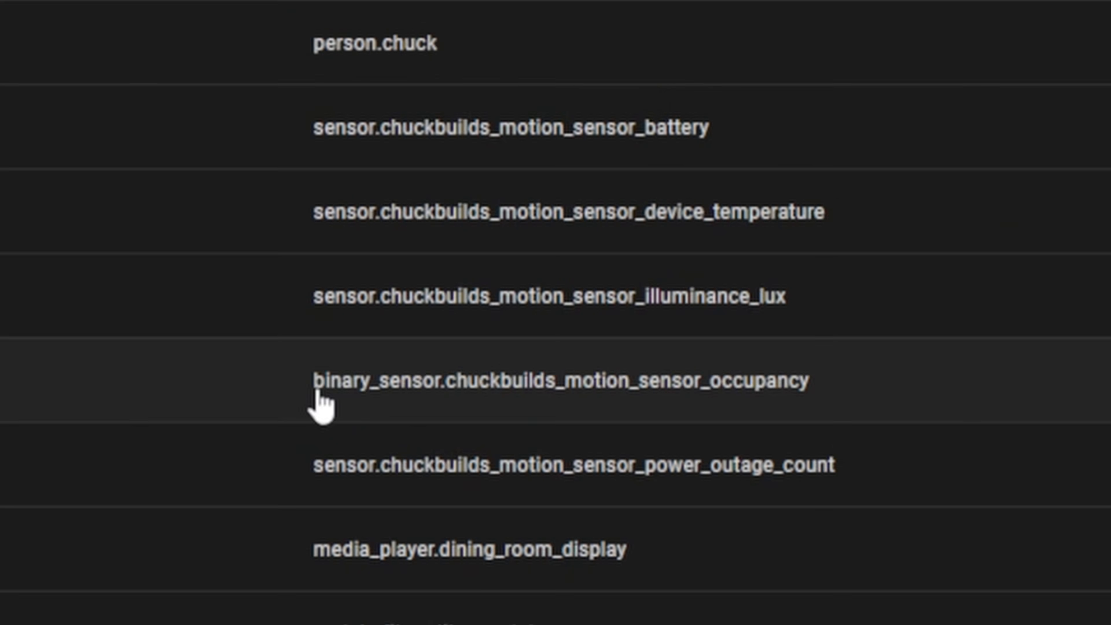
left_click_drag(318, 392, 815, 393)
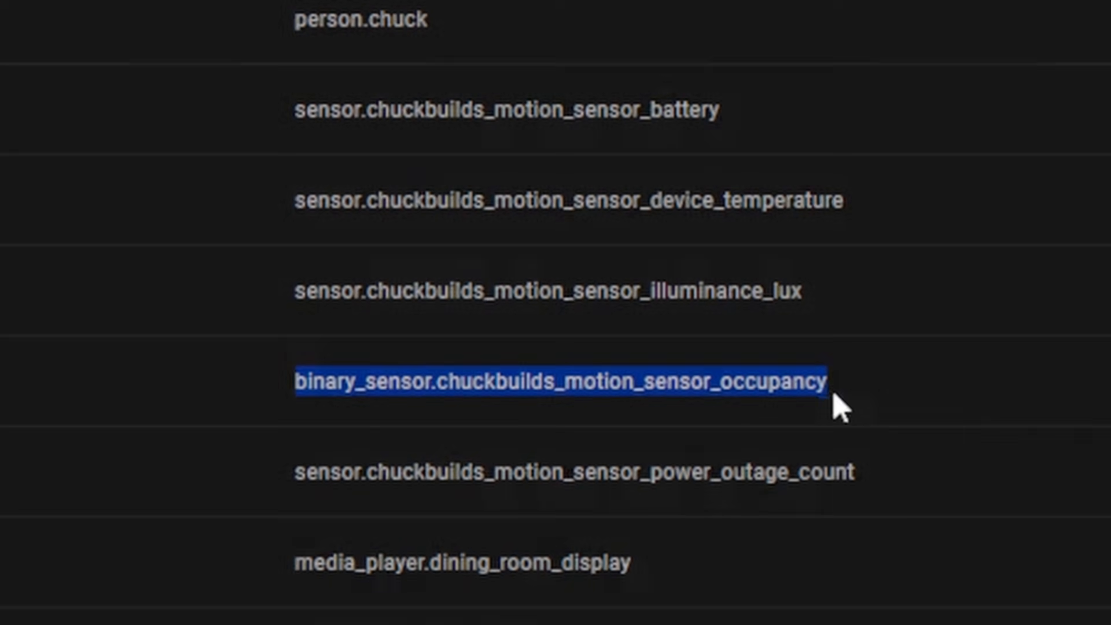
Step: Open the motion sensor's occupancy entity details to check its logbook history, and close them
left_click(840, 407)
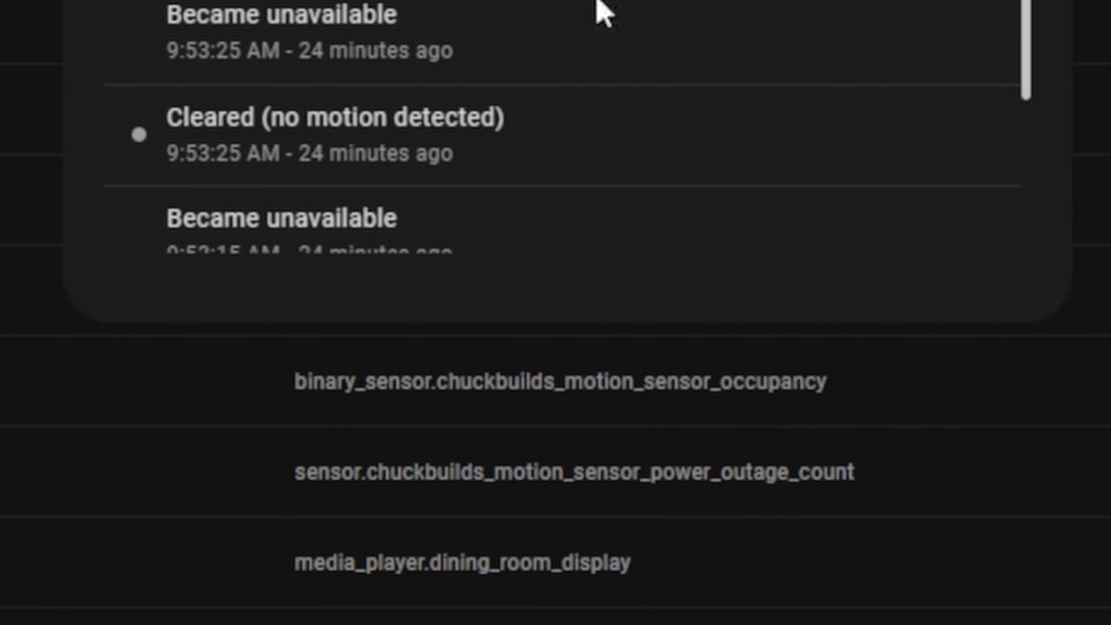
key("Escape")
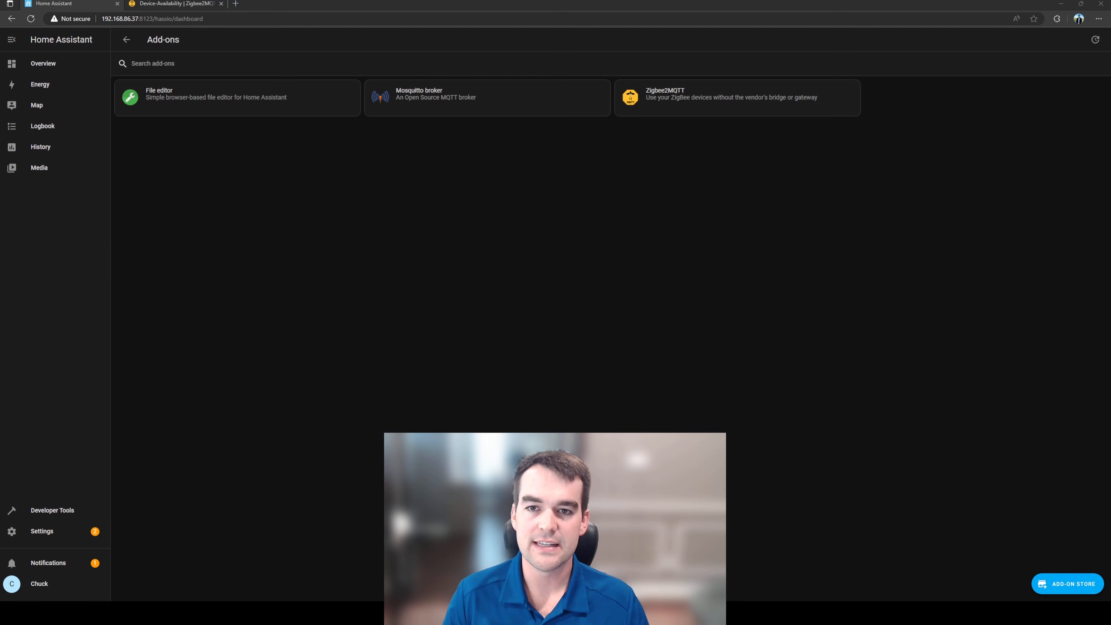
Step: Enable Watchdog, Auto update and Show in sidebar for the Zigbee2MQTT add-on
left_click(678, 99)
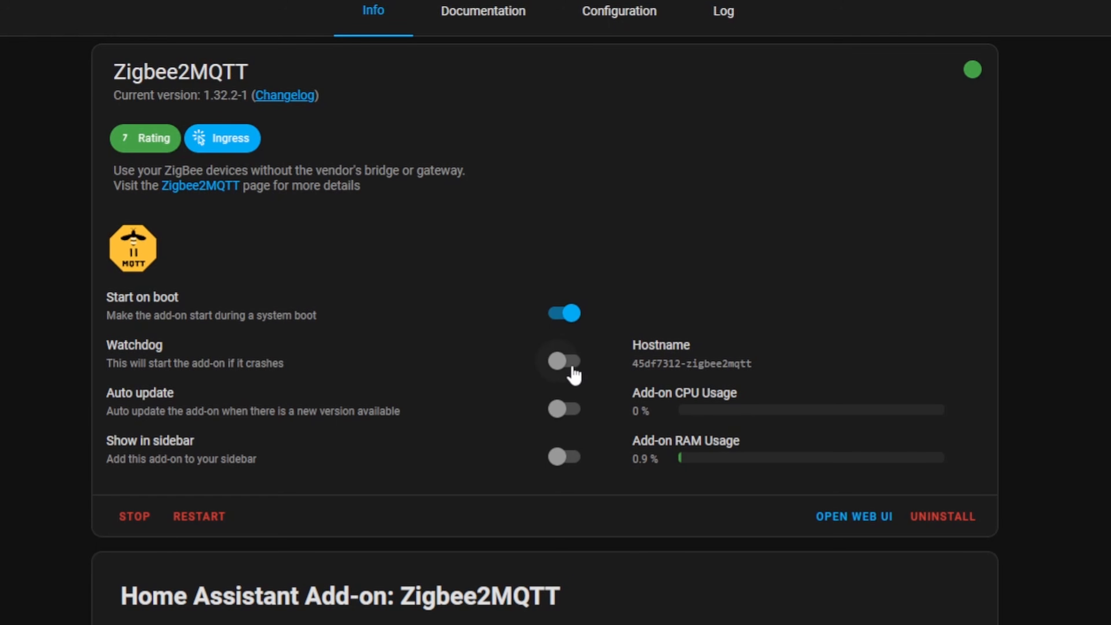
left_click(566, 373)
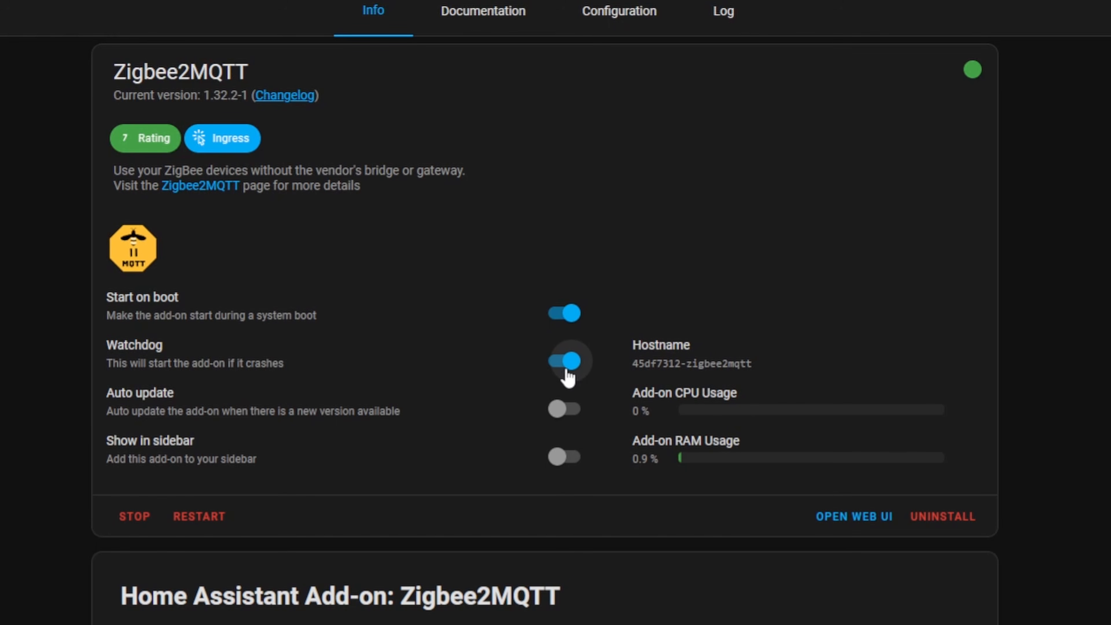
left_click(564, 409)
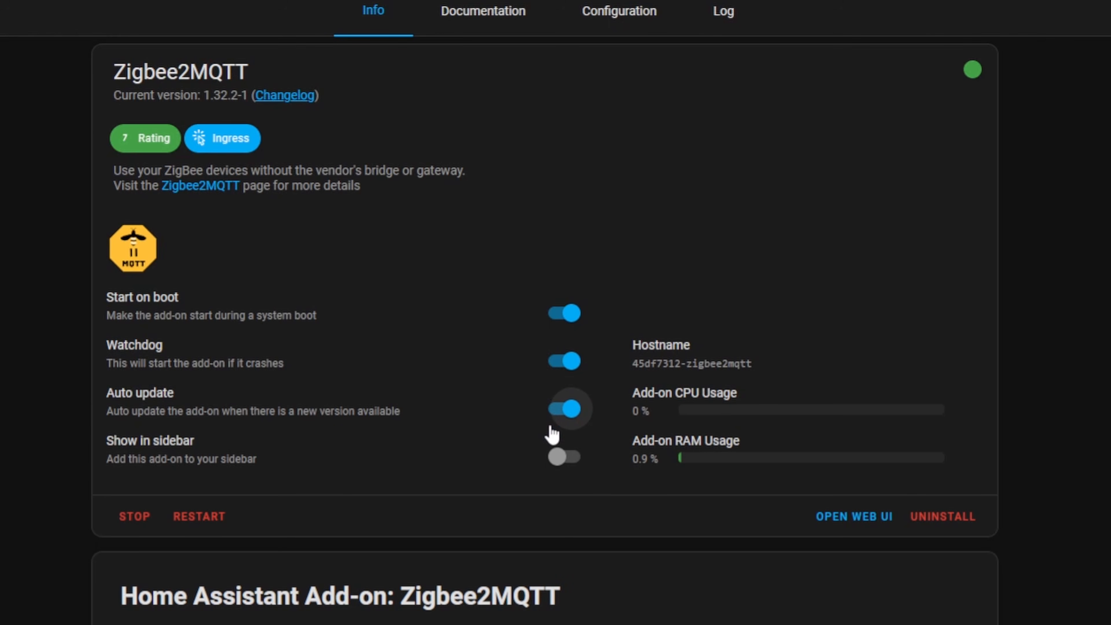
left_click(566, 464)
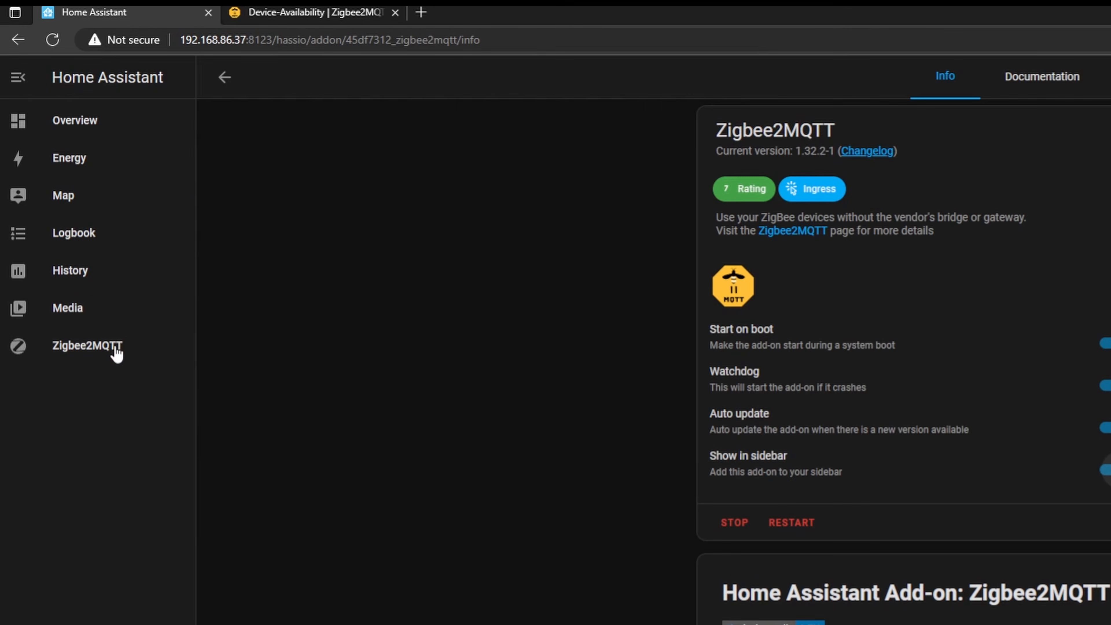
left_click(114, 354)
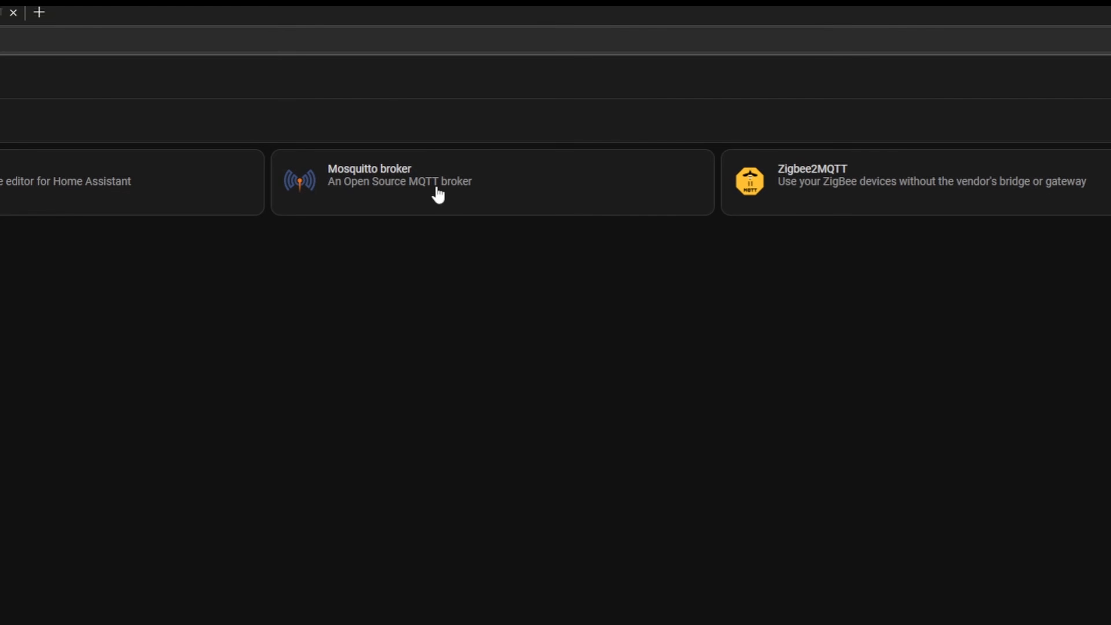
Step: Enable Watchdog and Auto update for the Mosquitto broker add-on
left_click(437, 195)
left_click(731, 394)
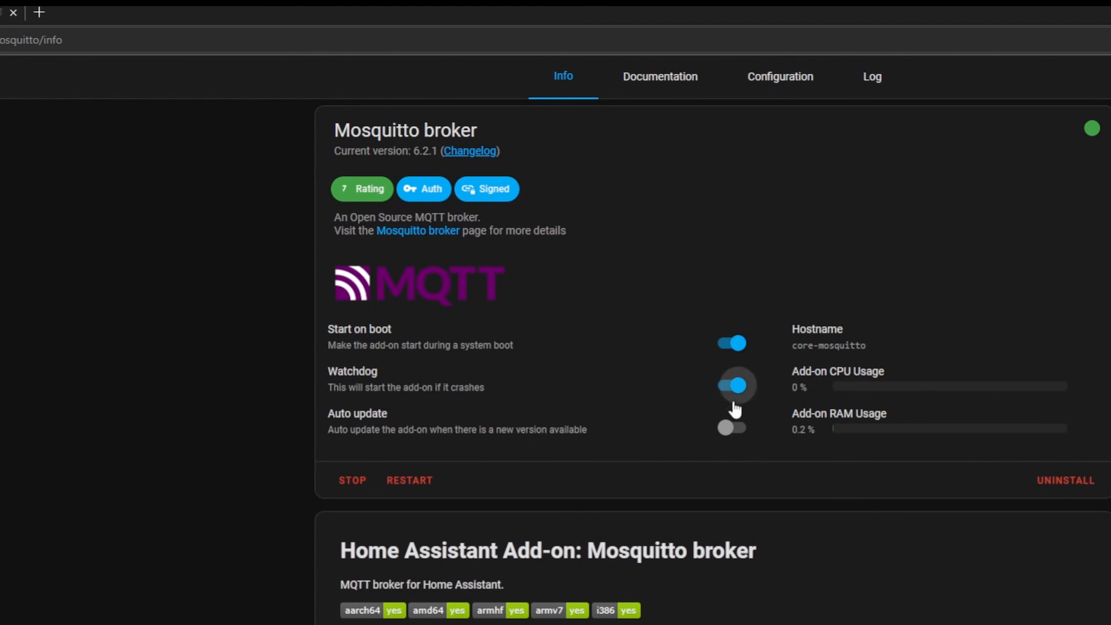
left_click(728, 428)
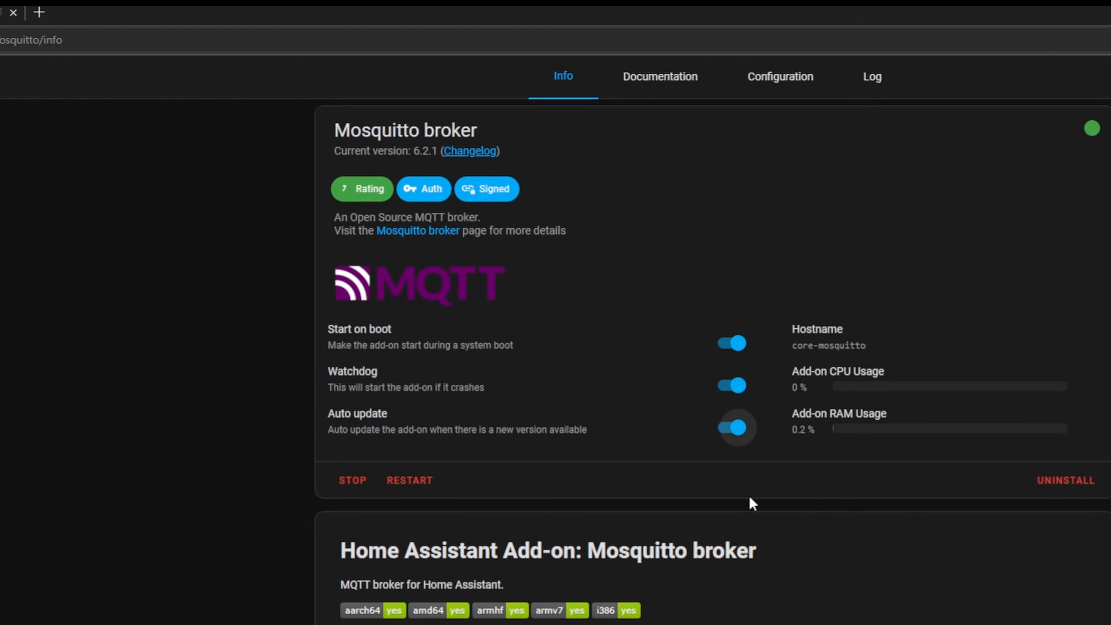